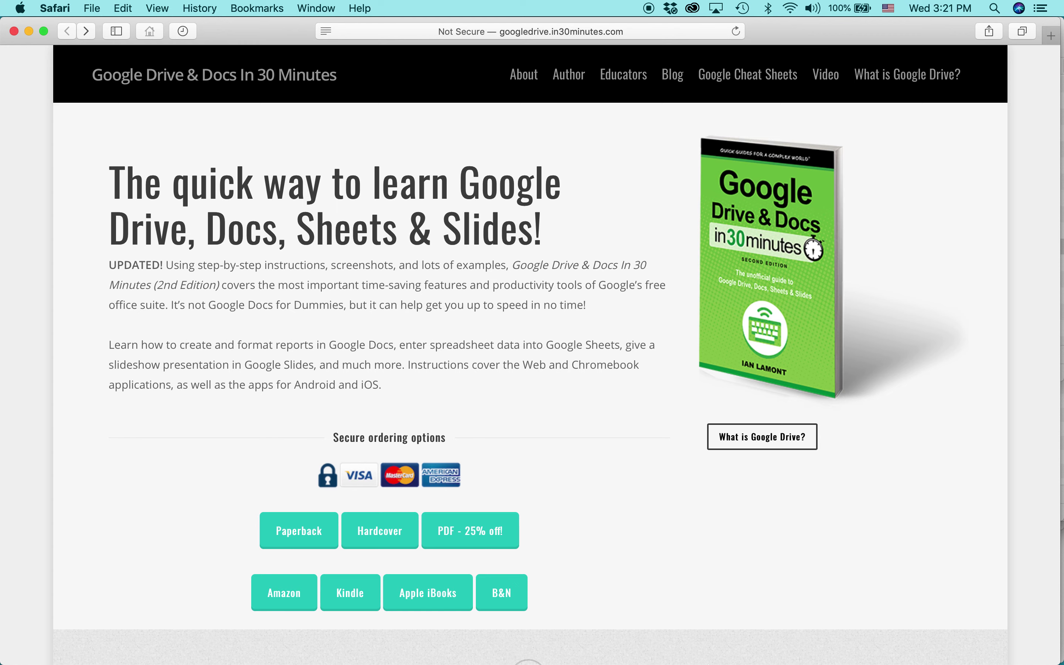
Launch Calculator and enter 10000 × 1.02
mouse_move(1061, 247)
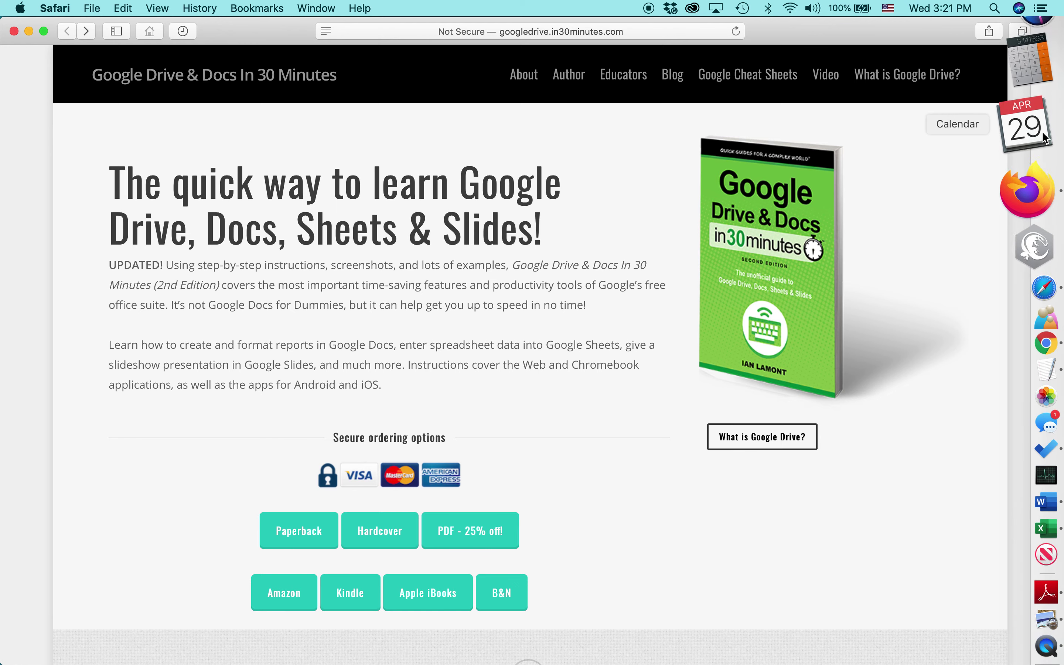
left_click(1027, 104)
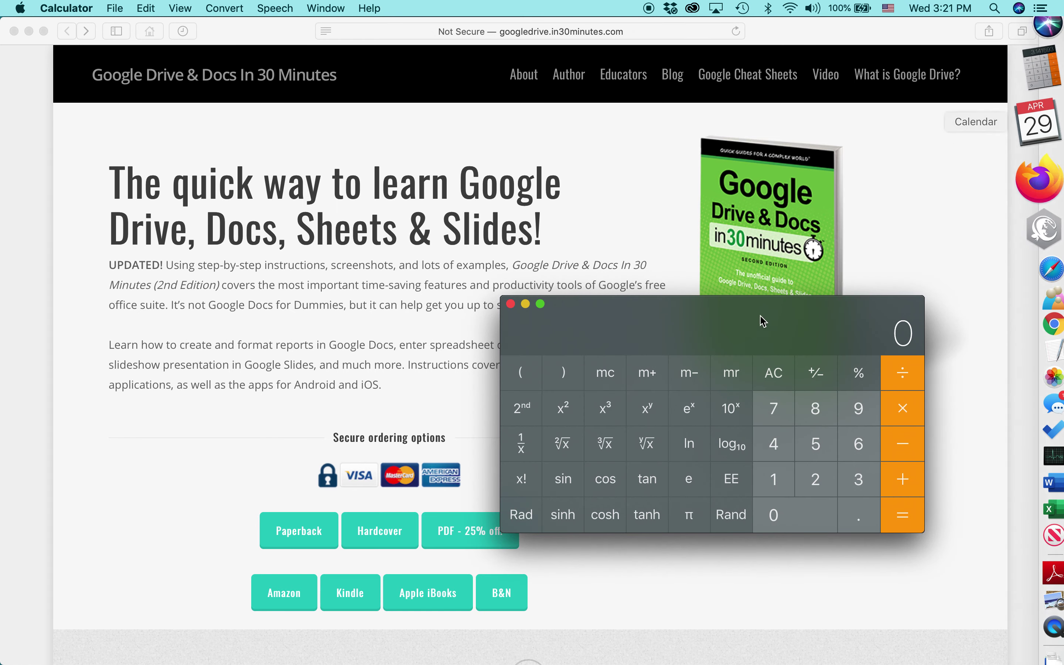
type("10.000")
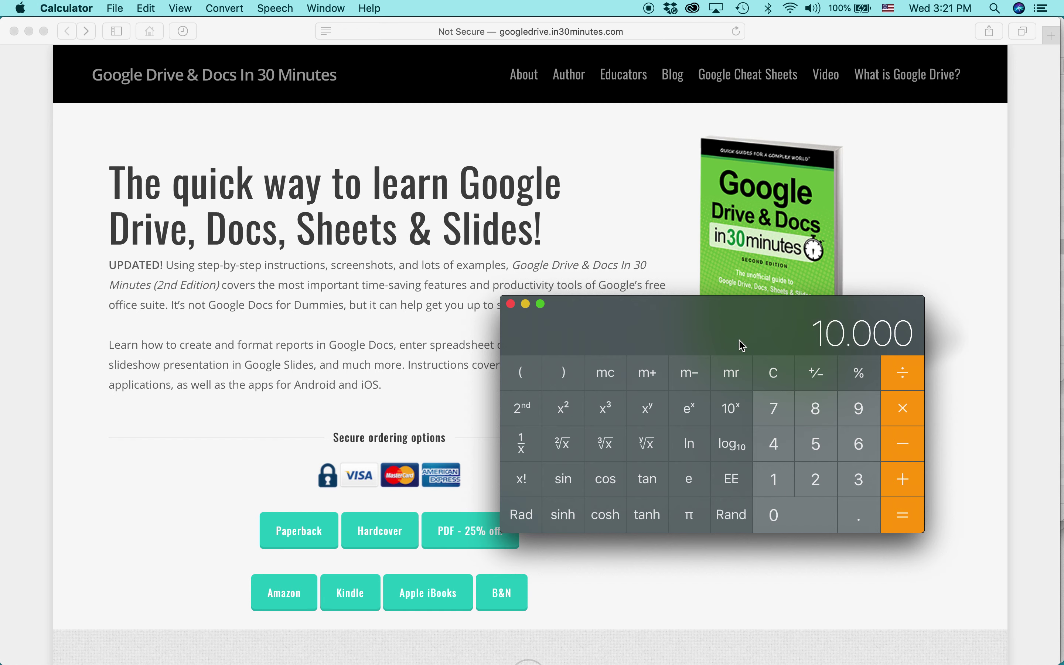
key("BackSpace")
key("BackSpace")
key("BackSpace")
key("BackSpace")
type("000")
left_click(914, 406)
left_click(773, 484)
left_click(859, 518)
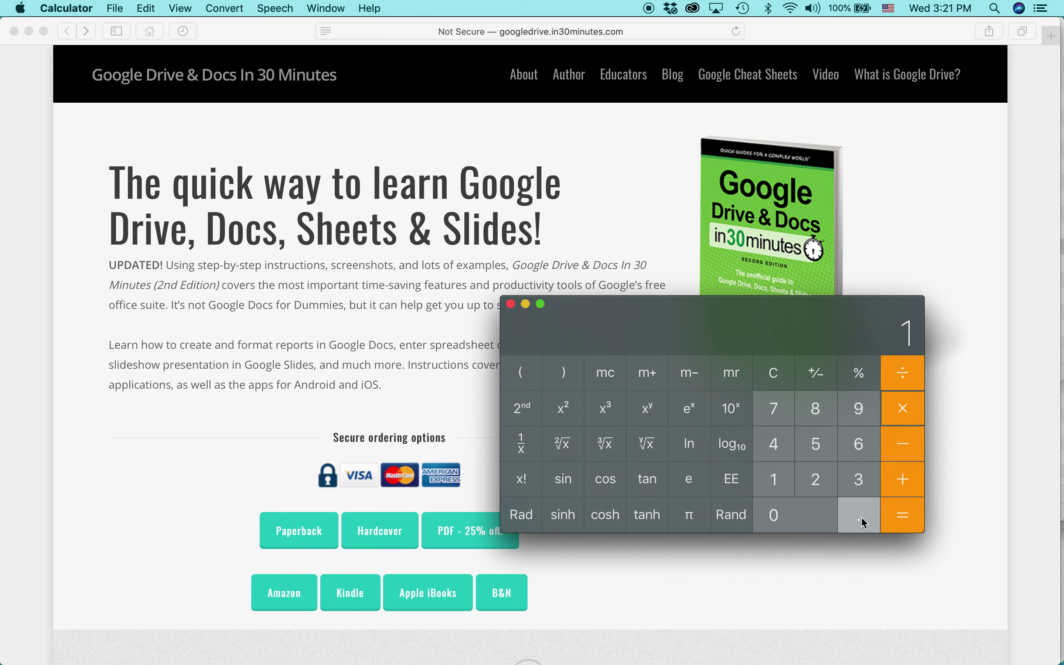
left_click(803, 528)
left_click(818, 488)
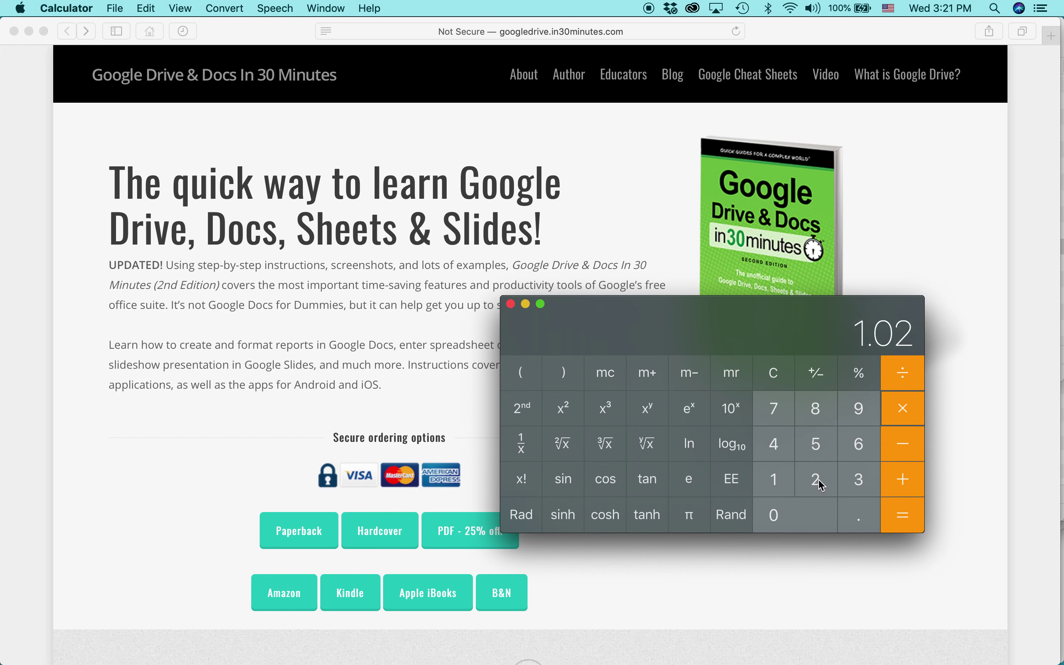
Compound ten years of 2% growth to about 12,189.94, then close Calculator and return to Word
left_click(906, 516)
left_click(906, 516)
left_click(906, 516)
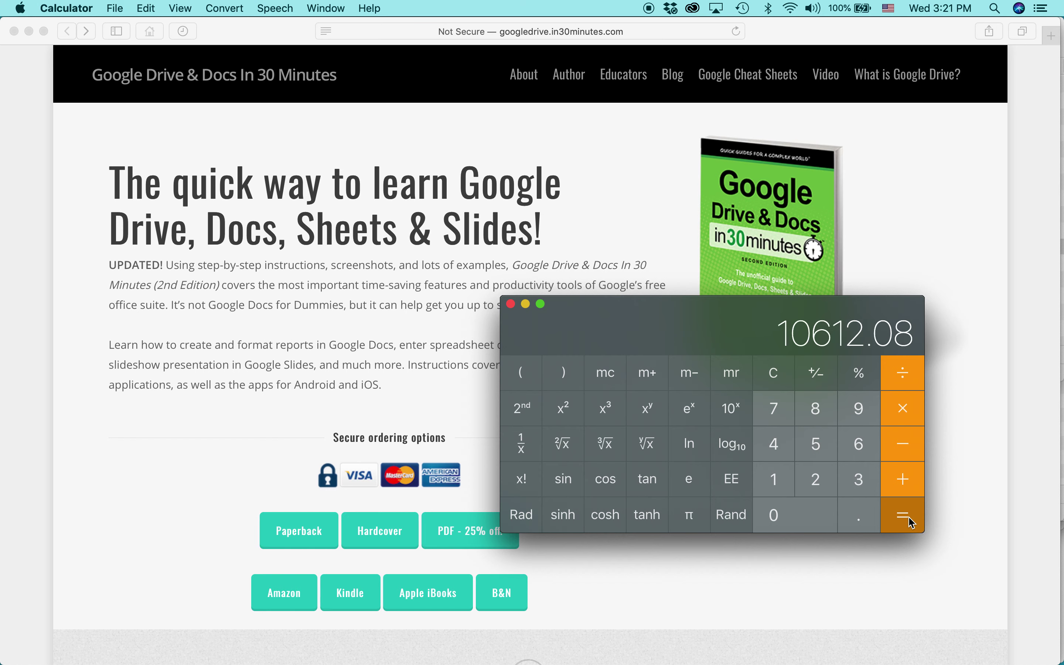
left_click(906, 515)
left_click(906, 516)
left_click(906, 515)
left_click(906, 515)
left_click(912, 522)
left_click(911, 523)
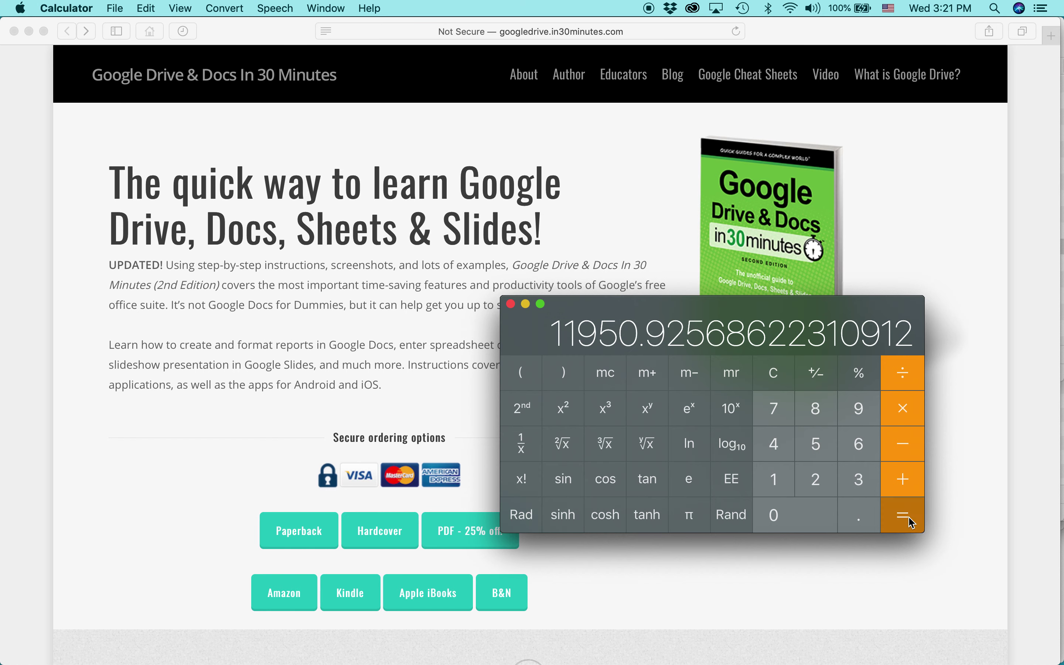
left_click(911, 522)
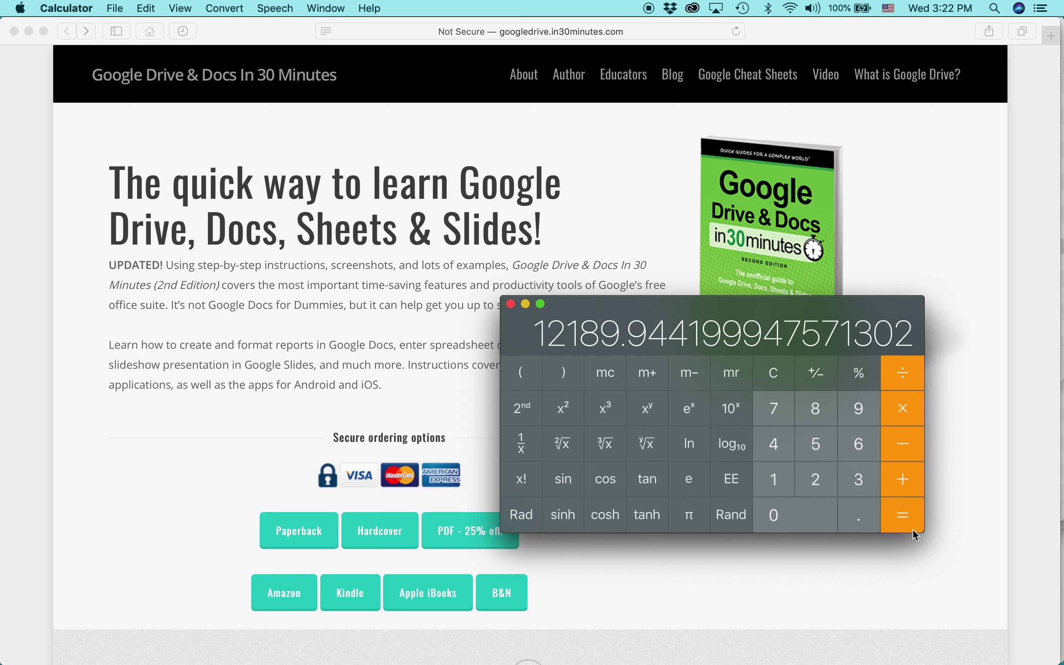
left_click(511, 304)
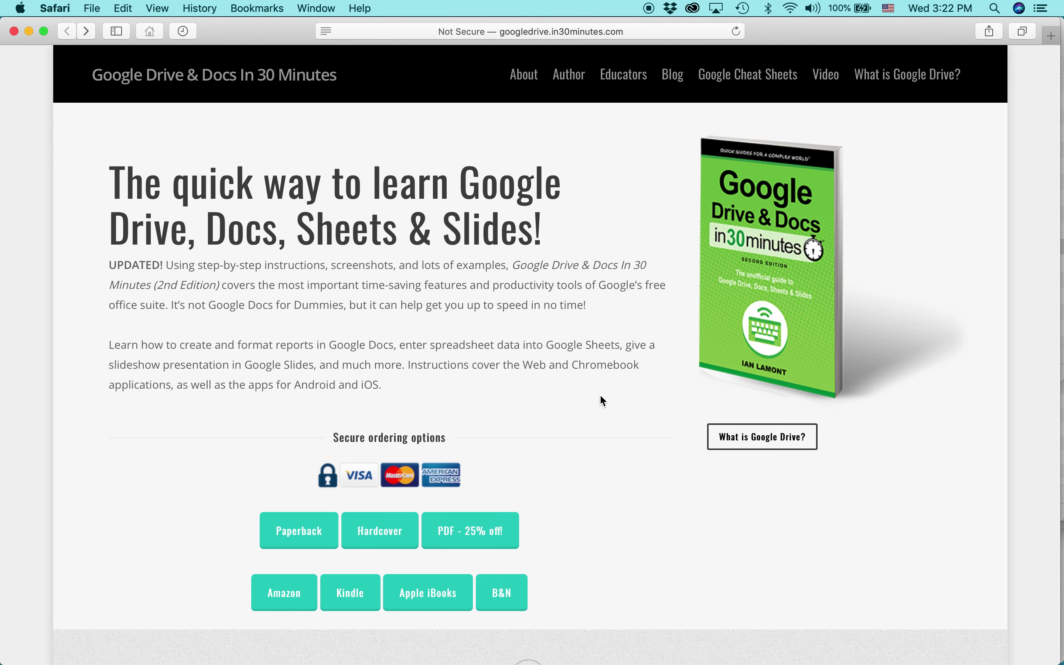
key("super+Tab")
key("super+Tab")
key("super+Tab")
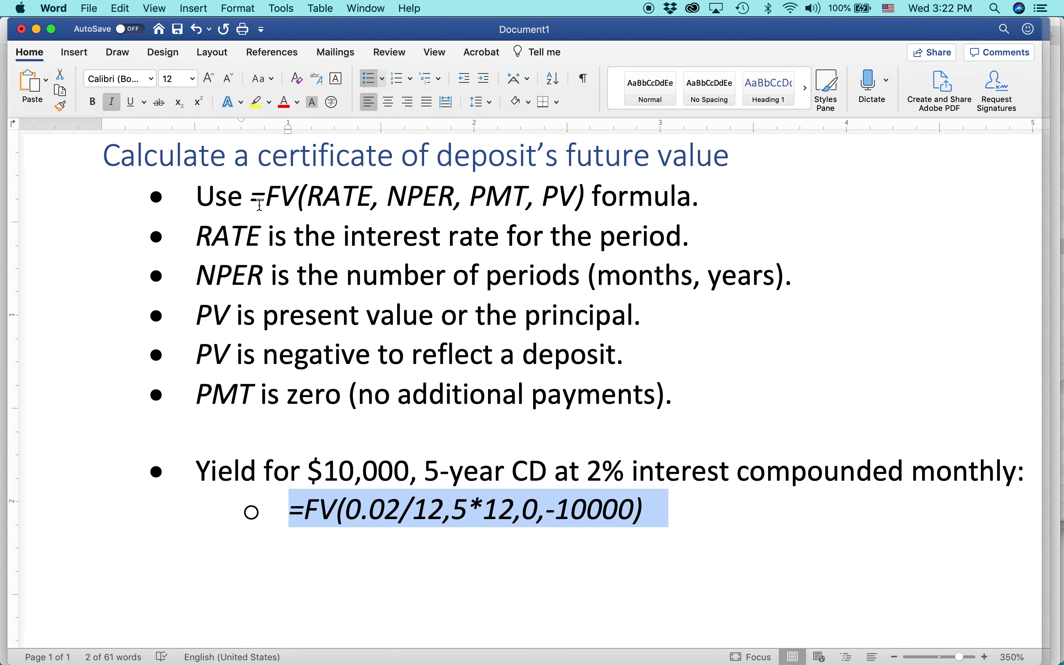
Highlight the FV syntax, RATE, the principal bullet and PMT in the Word notes
left_click_drag(252, 195, 587, 196)
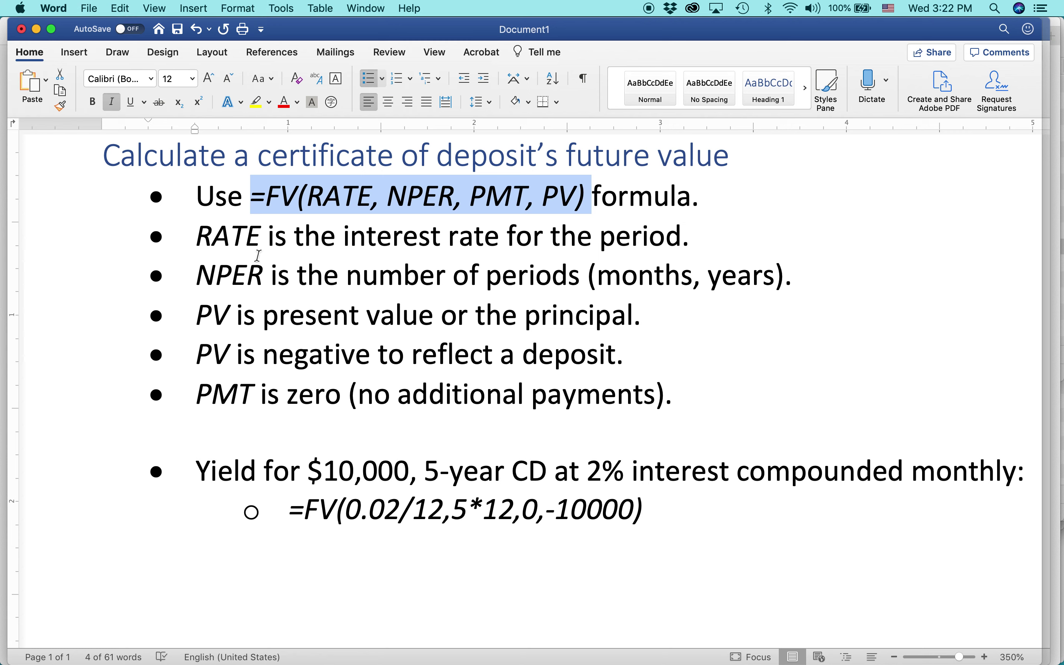
left_click(252, 237)
key("Left")
key("Left")
key("Left")
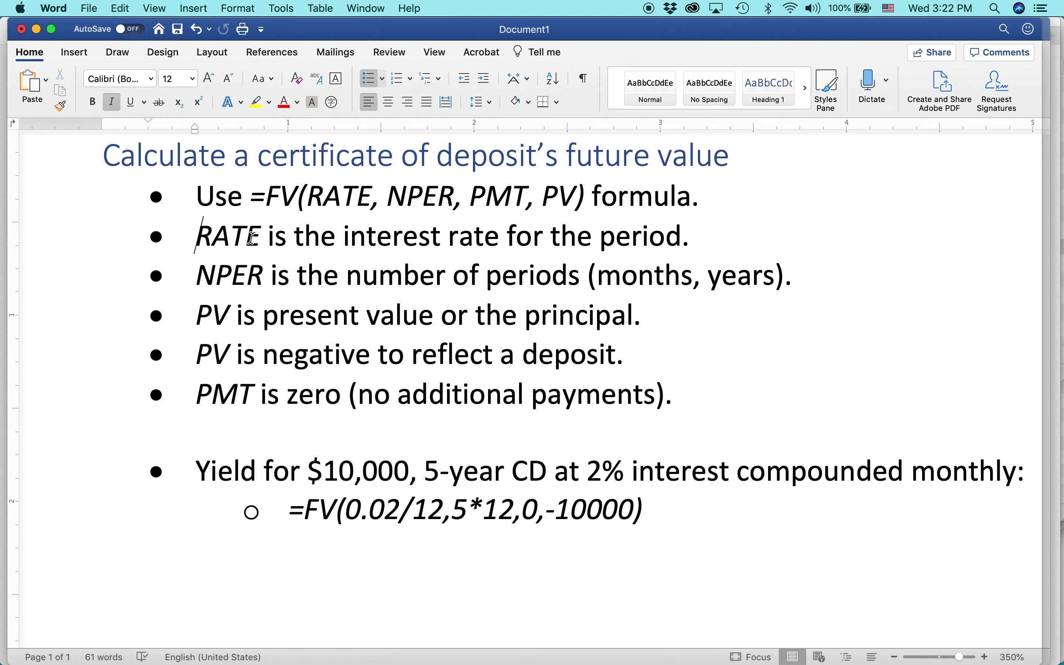
double_click(251, 237)
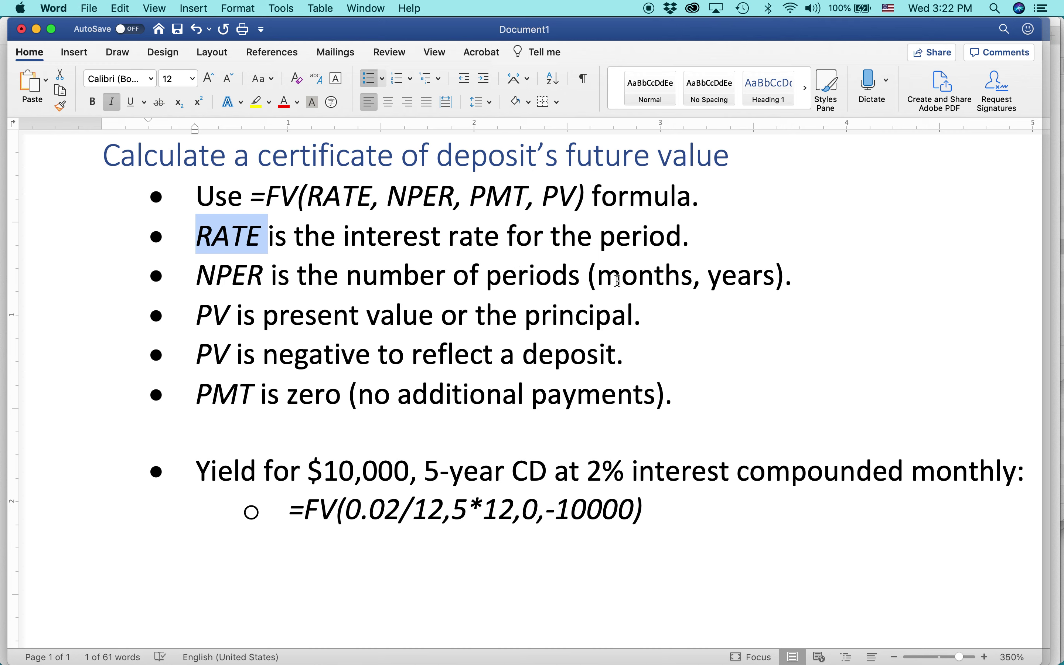
left_click(280, 311)
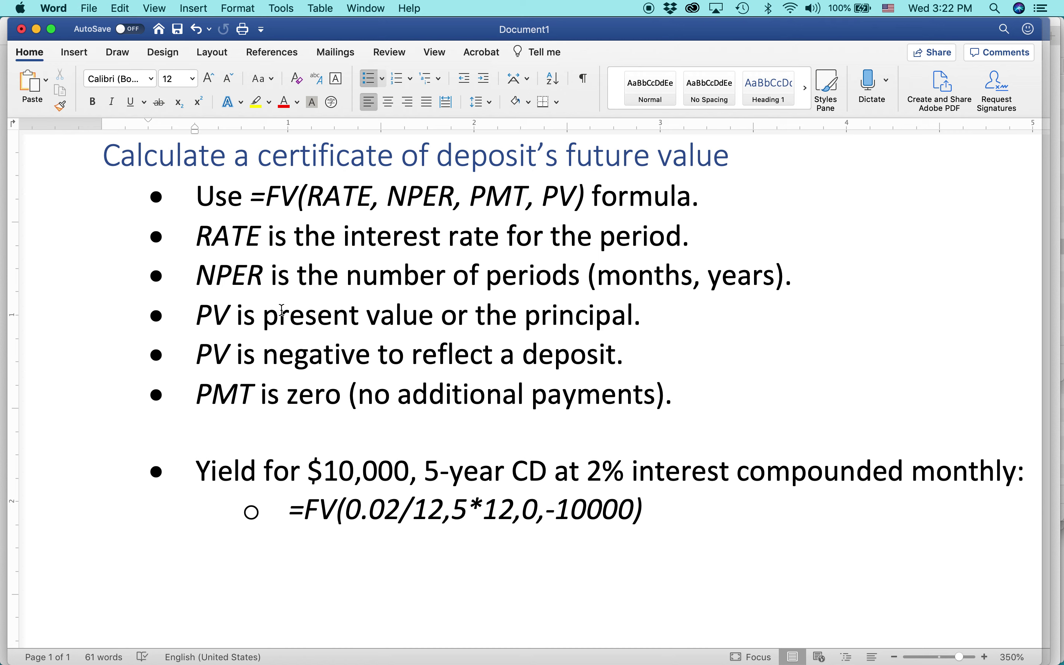
left_click(232, 355)
mouse_move(213, 393)
left_mouse_down()
mouse_move(262, 394)
mouse_move(204, 392)
left_mouse_up()
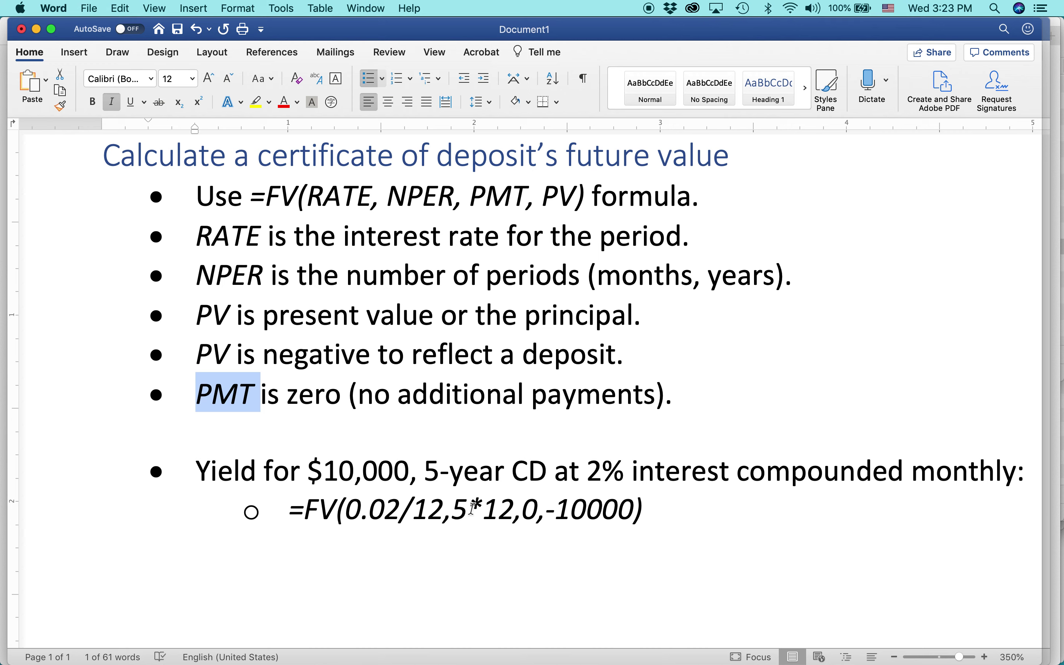
Select the start of the example formula, then its 0.02 annual rate
left_click(296, 511)
key("shift+Right")
key("shift+Right")
key("shift+Right")
key("shift+Right")
key("shift+Right")
key("shift+Right")
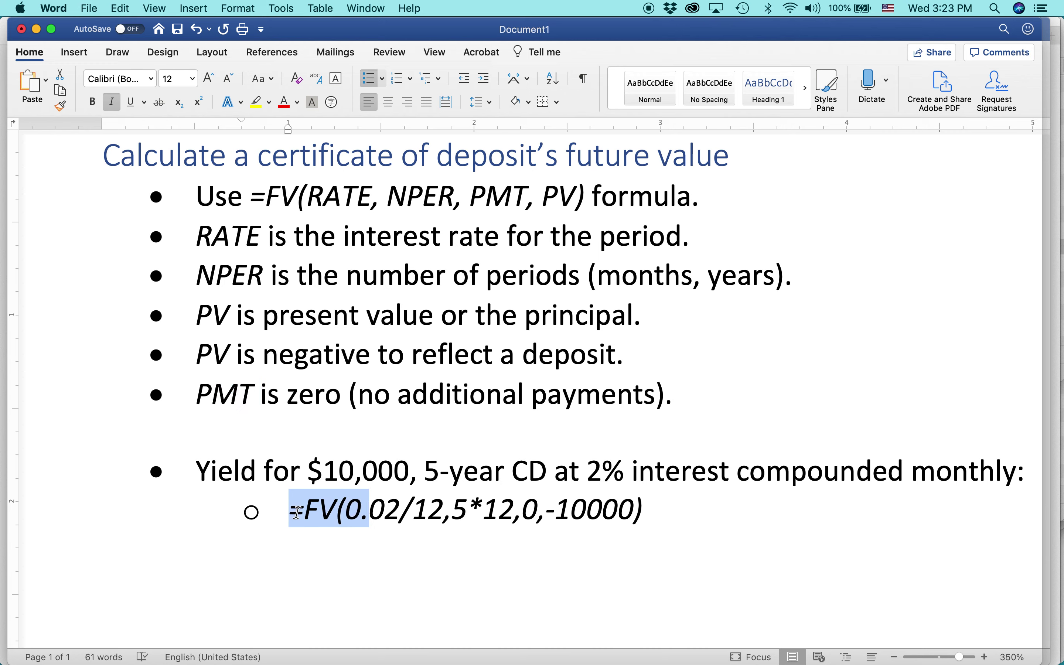
key("shift+Right")
key("shift+Right")
key("shift+Right")
key("shift+Right")
key("shift+Right")
key("shift+Right")
key("shift+Right")
key("shift+Right")
key("shift+Right")
key("shift+Right")
key("shift+Right")
key("shift+Right")
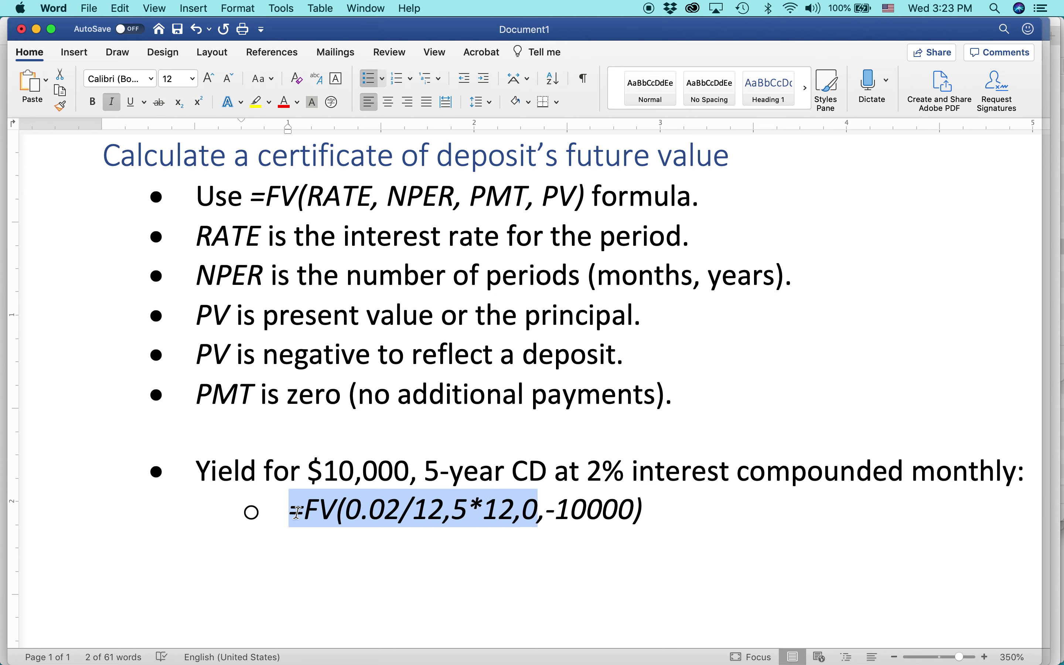
key("shift+Right")
key("shift+Right")
key("shift+Right")
key("shift+Right")
key("shift+Right")
key("shift+Right")
key("shift+Right")
key("shift+Right")
key("shift+Right")
key("shift+Right")
key("shift+Left")
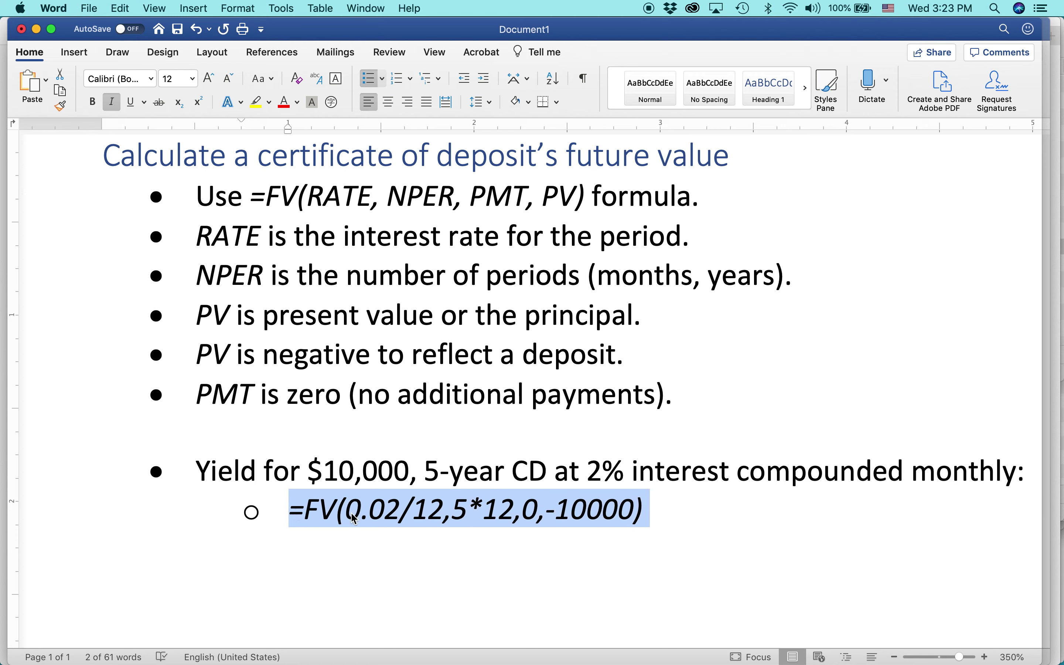
left_click_drag(354, 519, 406, 506)
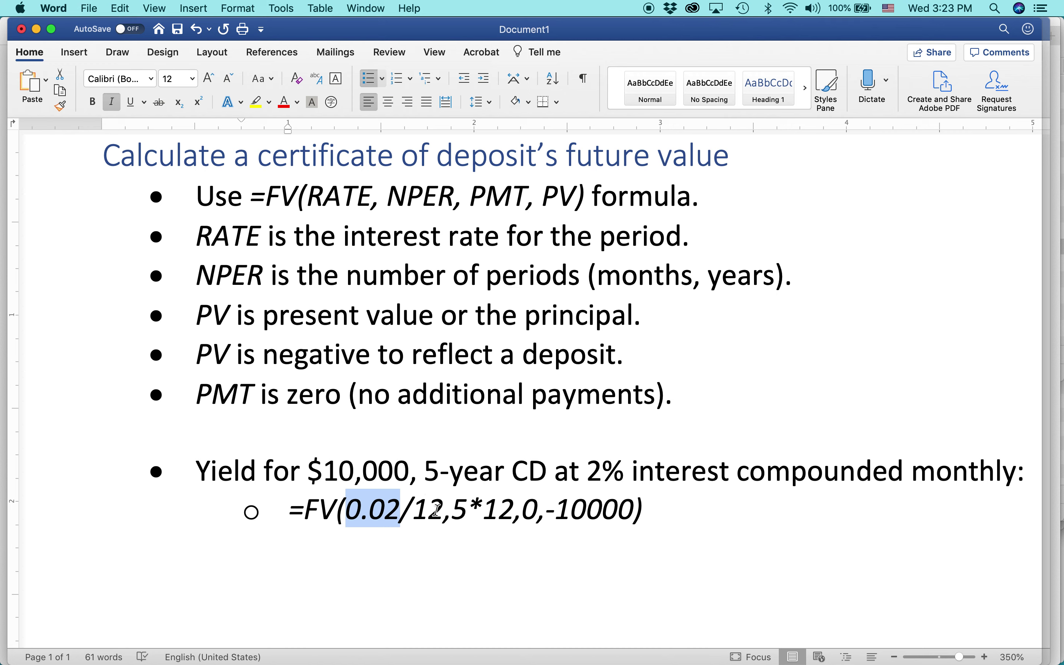
Highlight 0.02/12 and 5*12, then select and copy the whole =FV(0.02/12,5*12,0,-10000) line
left_click_drag(445, 511, 349, 510)
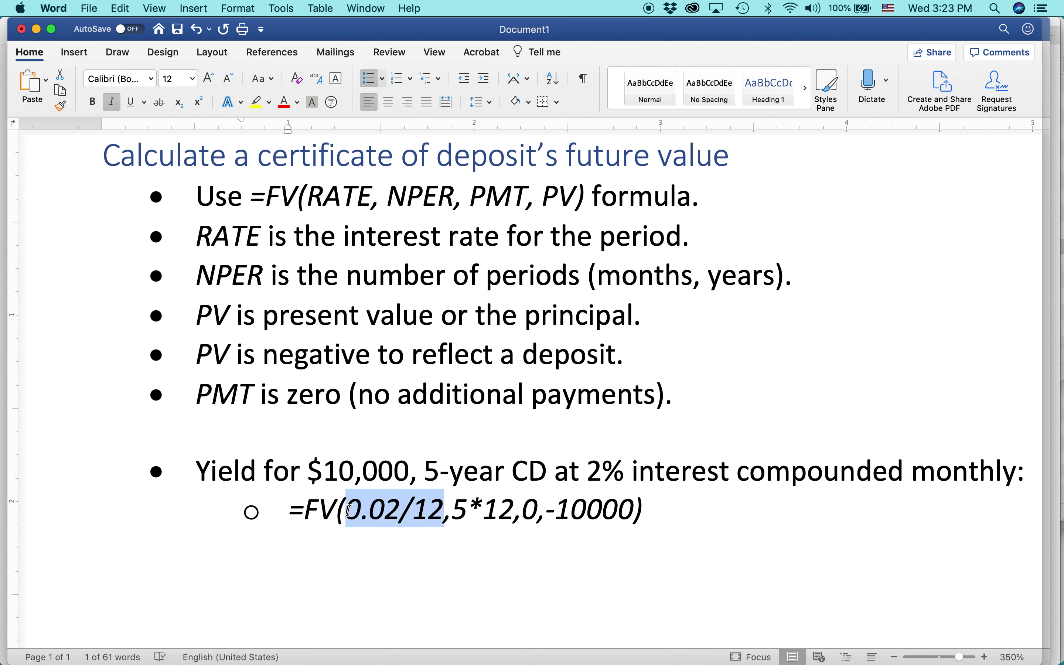
left_click(461, 510)
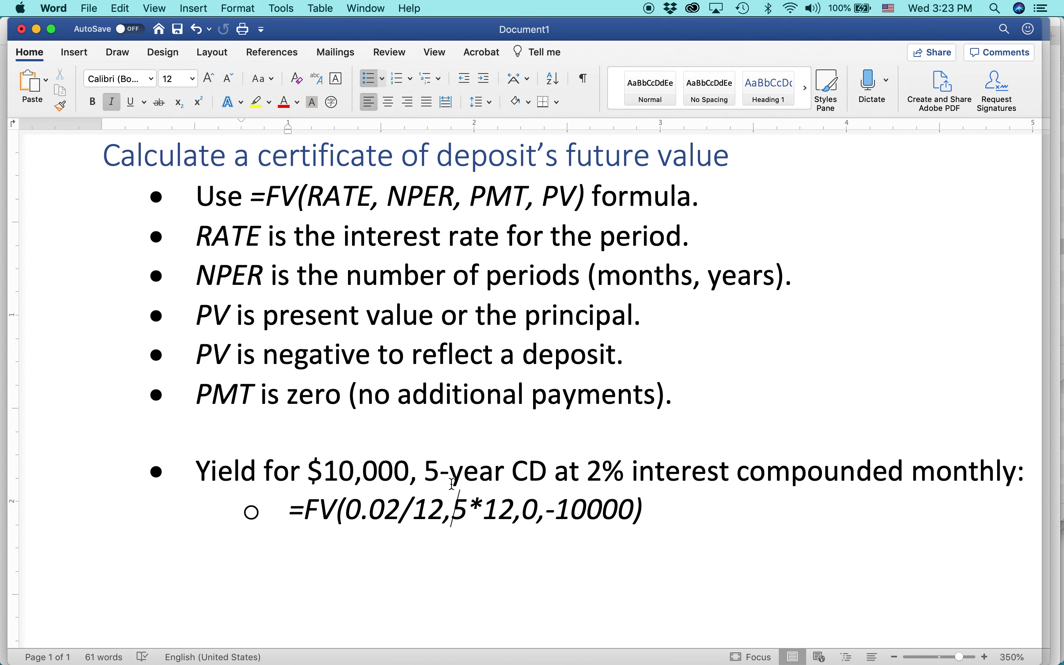
left_click_drag(456, 510, 506, 512)
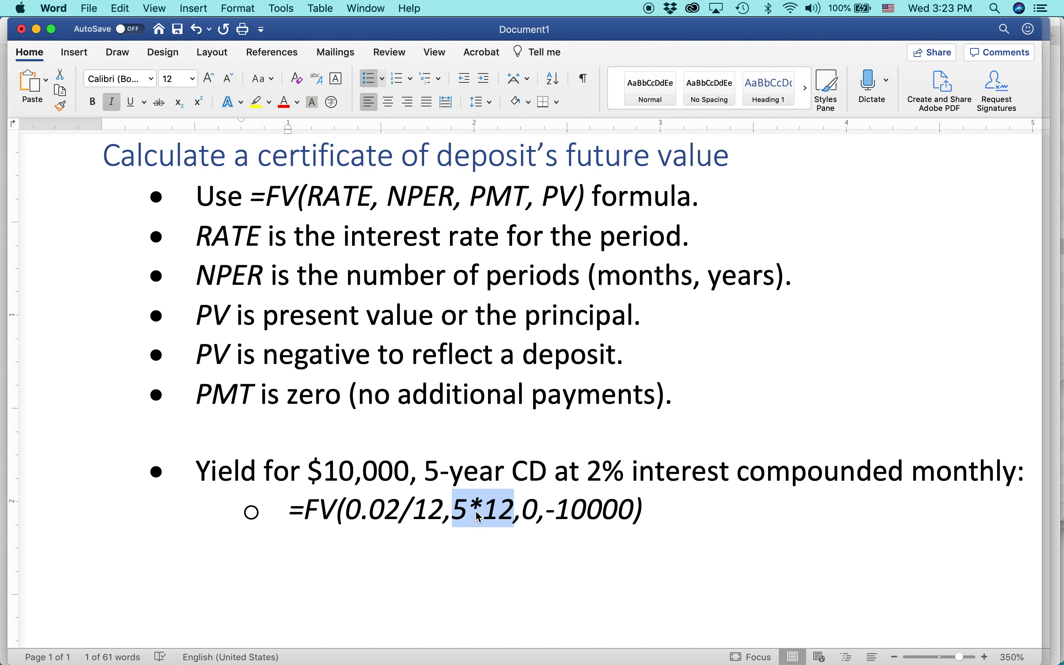
left_click(523, 508)
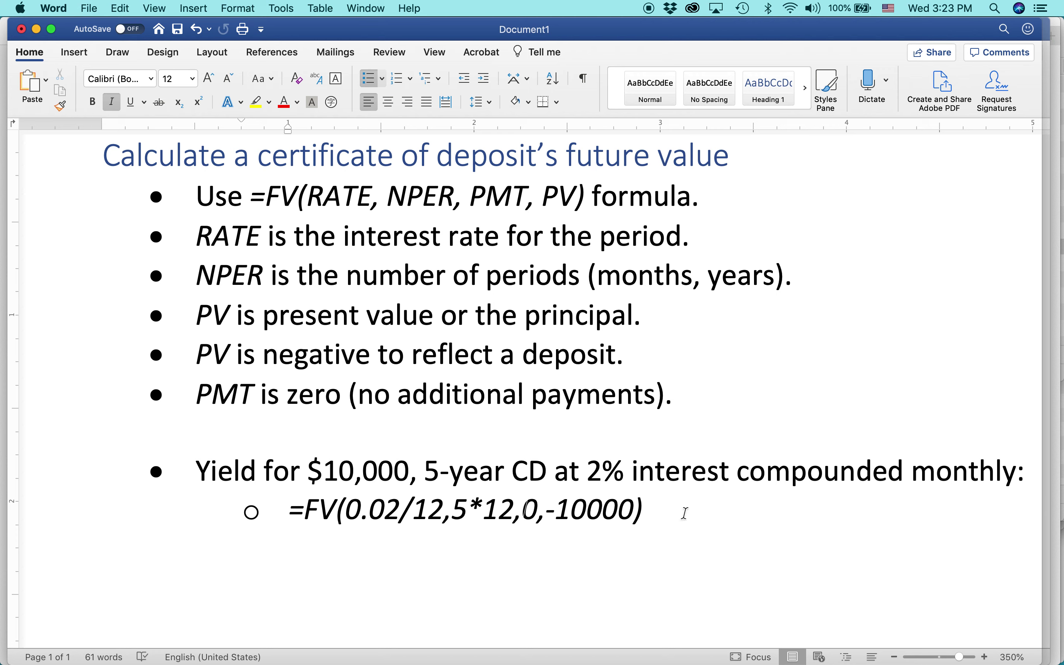
left_click_drag(655, 512, 296, 512)
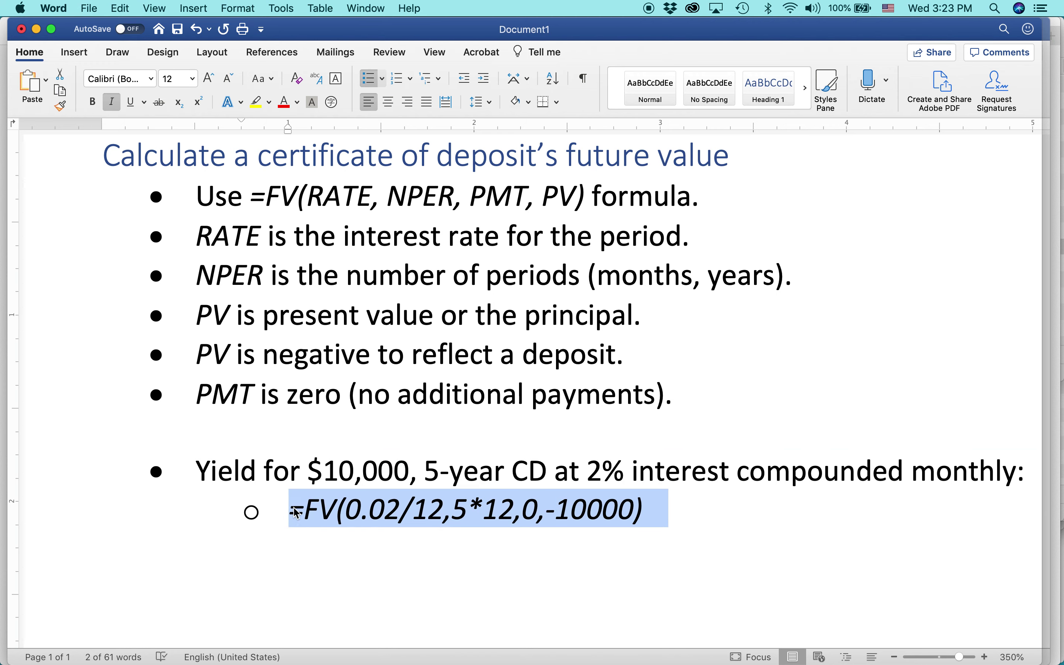
key("super+Tab")
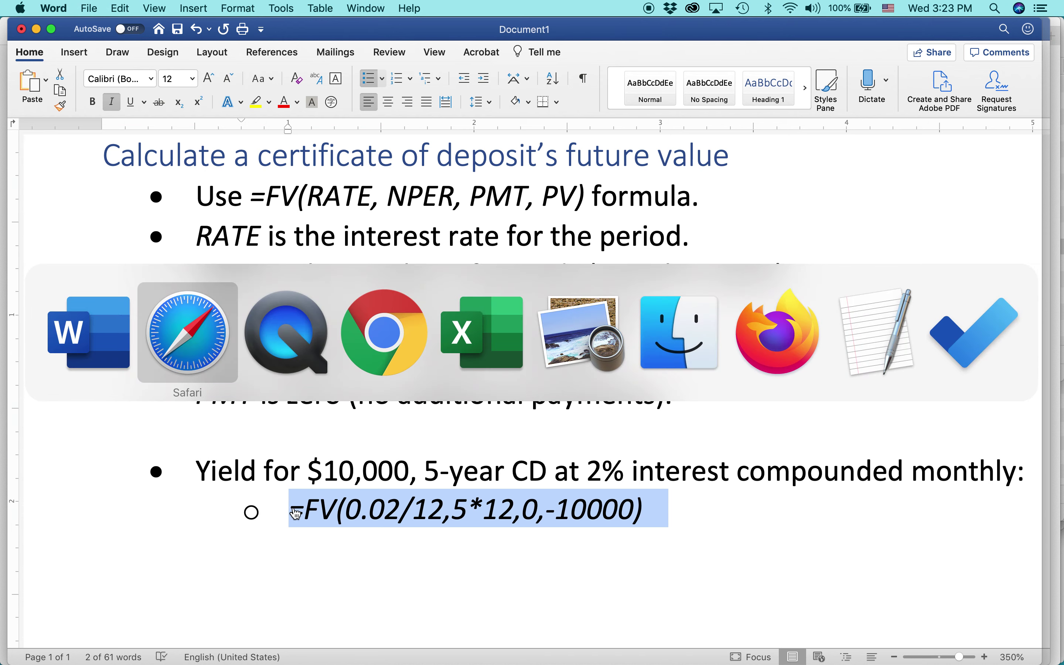
Paste the formula into A2 without its leading 'o =', then paste it again into B2
key("super+Tab")
key("super+Tab")
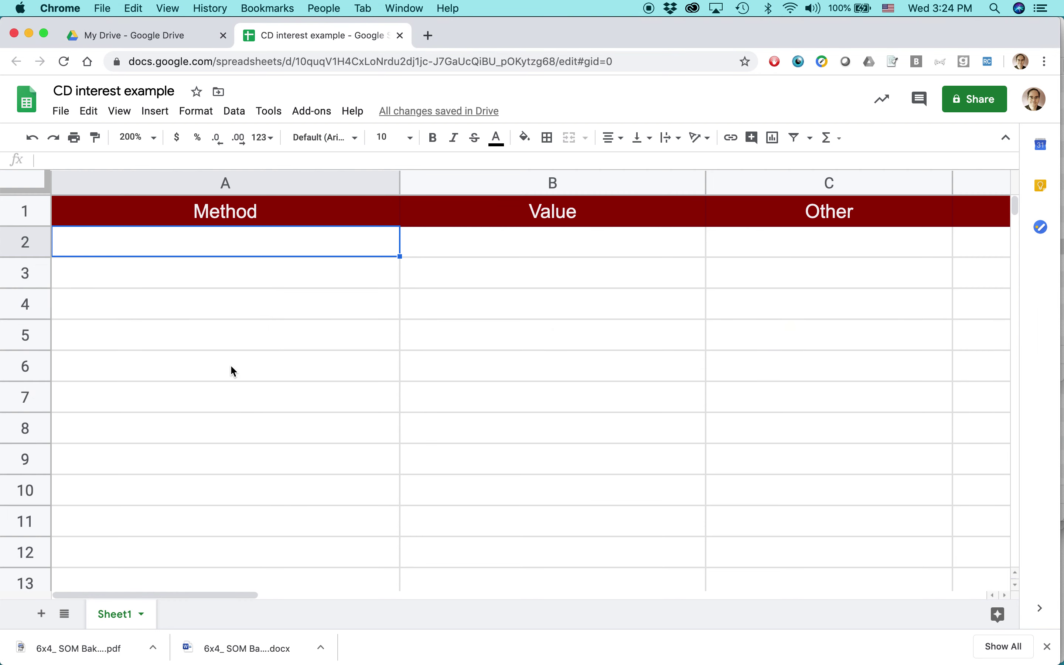
type("o =FV(0.02/12,5*12,0,-10000)")
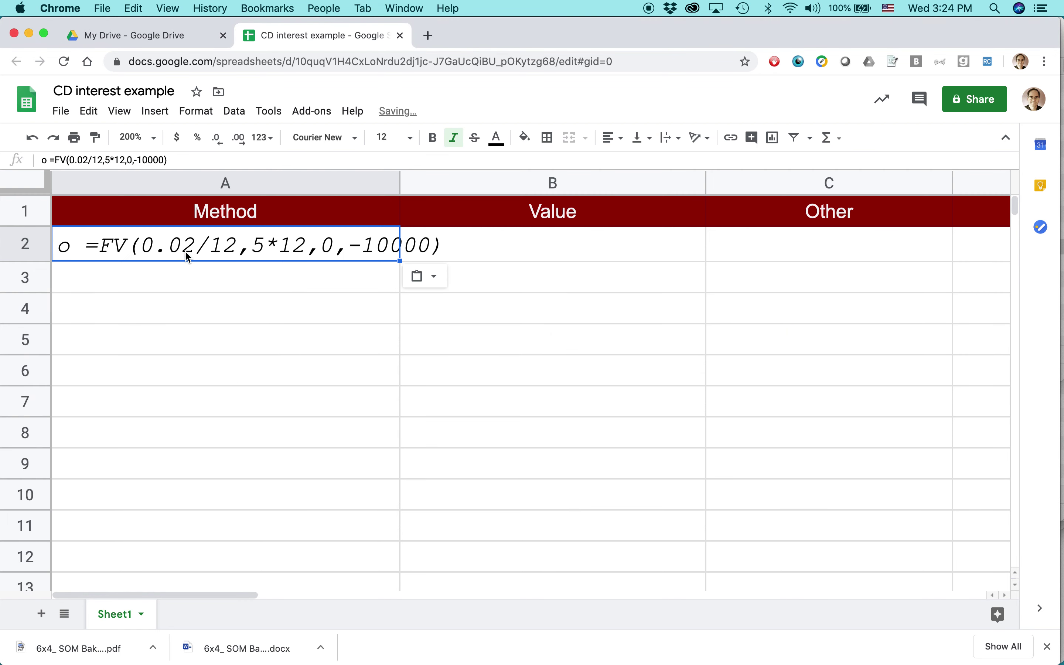
double_click(98, 244)
left_click_drag(97, 241, 14, 239)
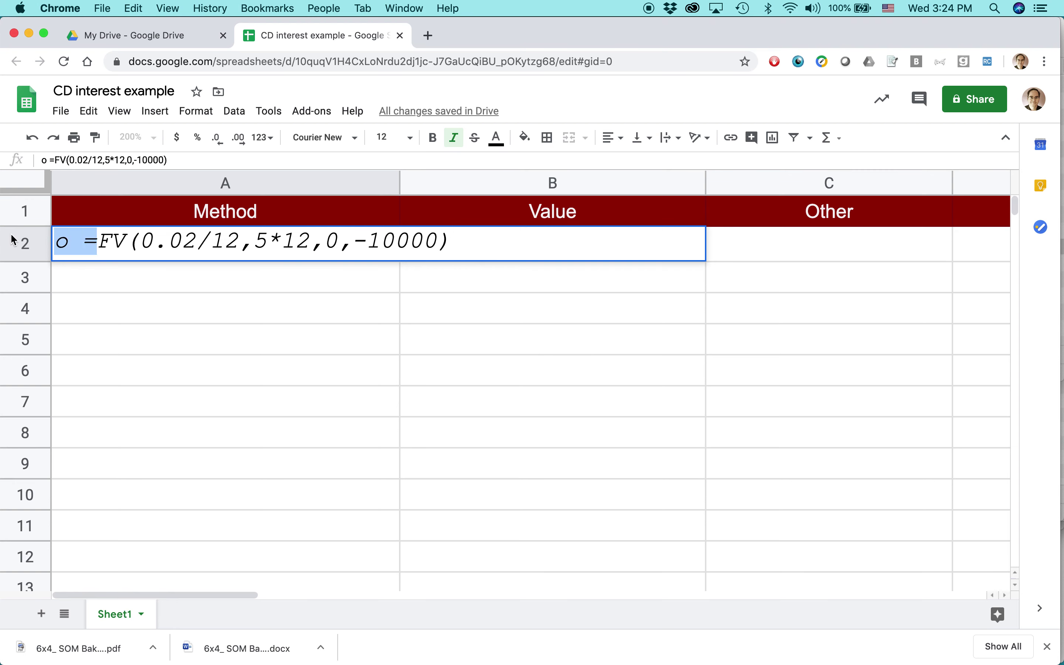
key("BackSpace")
key("Return")
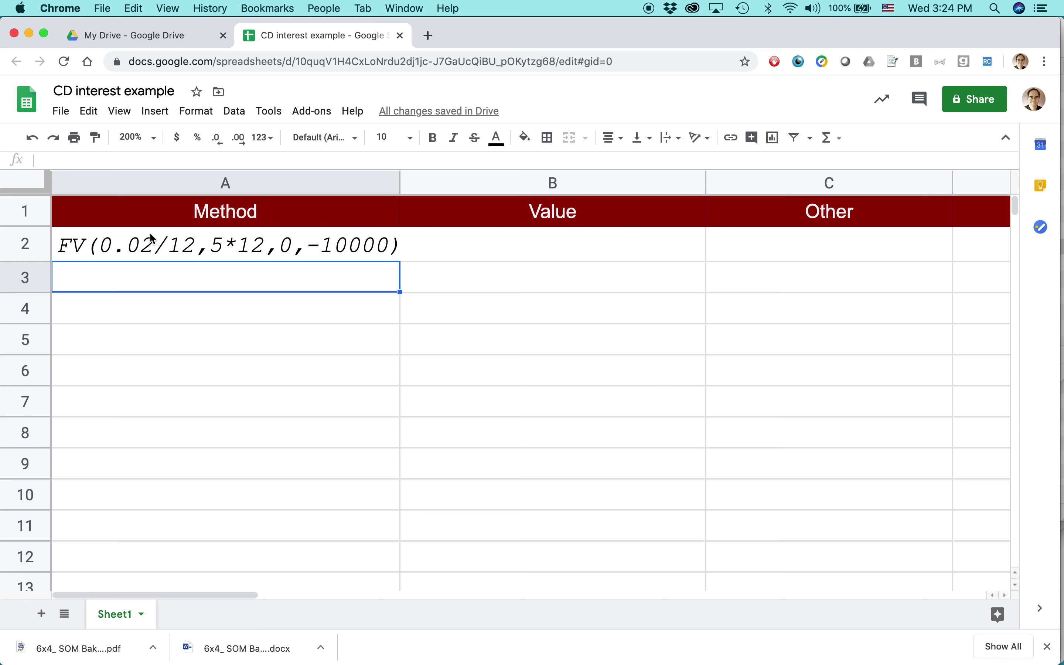
left_click(474, 245)
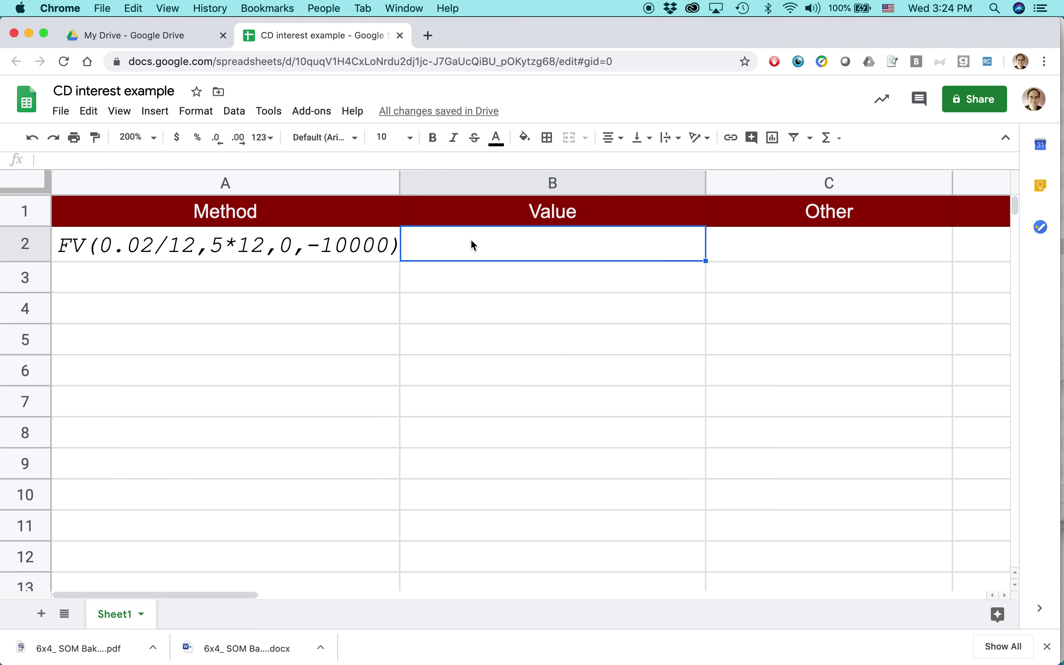
type("o =FV(0.02/12,5*12,0,-10000)")
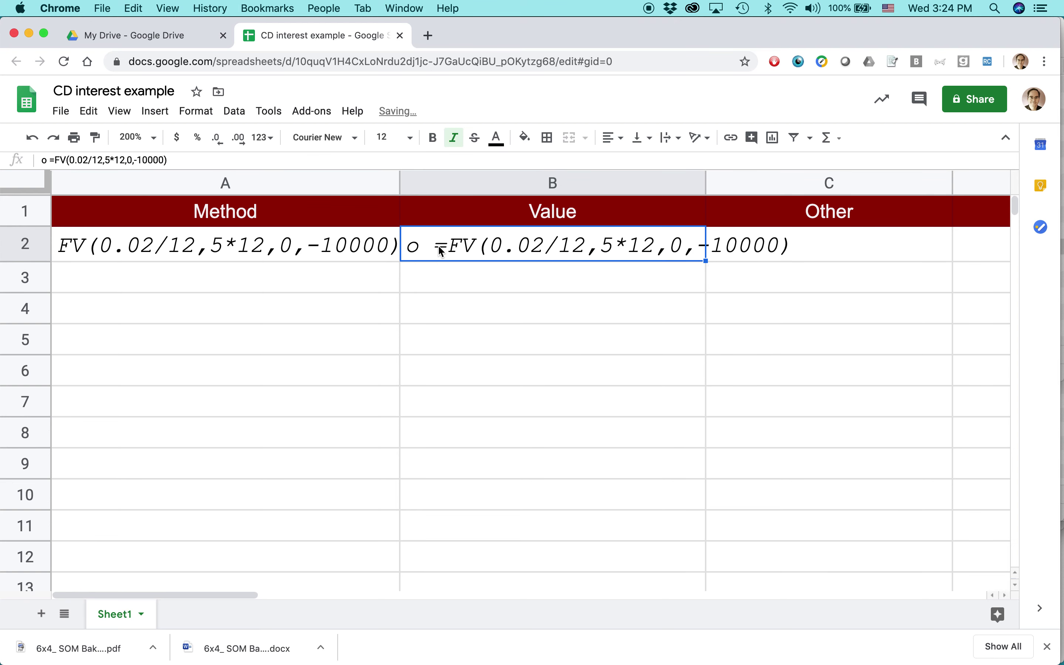
Remove the stray 'o ' before the = in B2 so it shows $11,050.79
double_click(441, 249)
left_click_drag(435, 244, 401, 238)
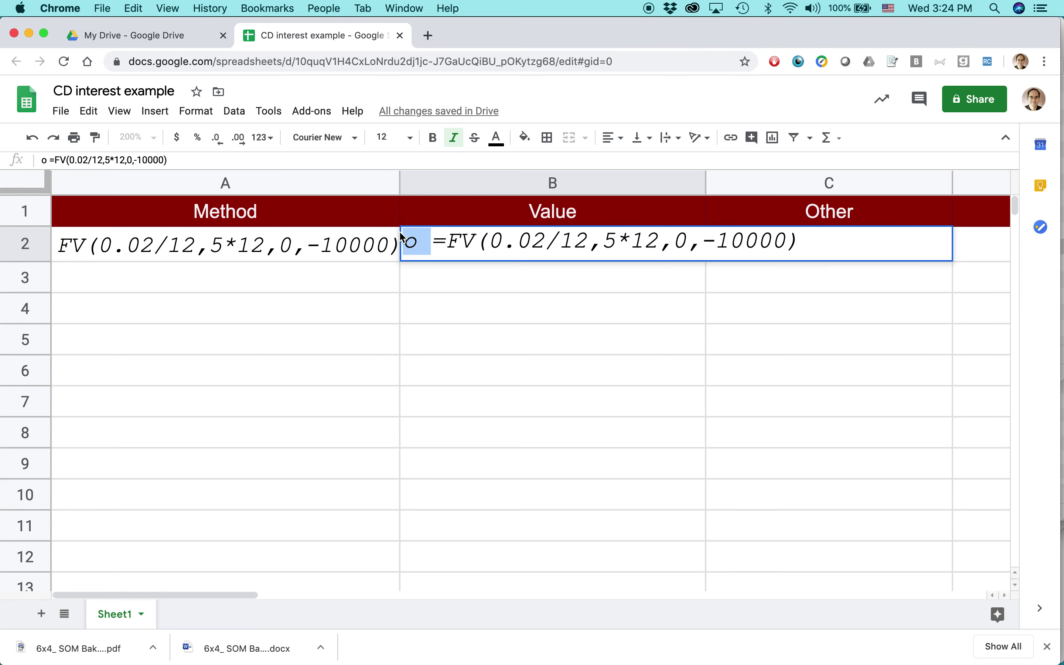
key("BackSpace")
key("Return")
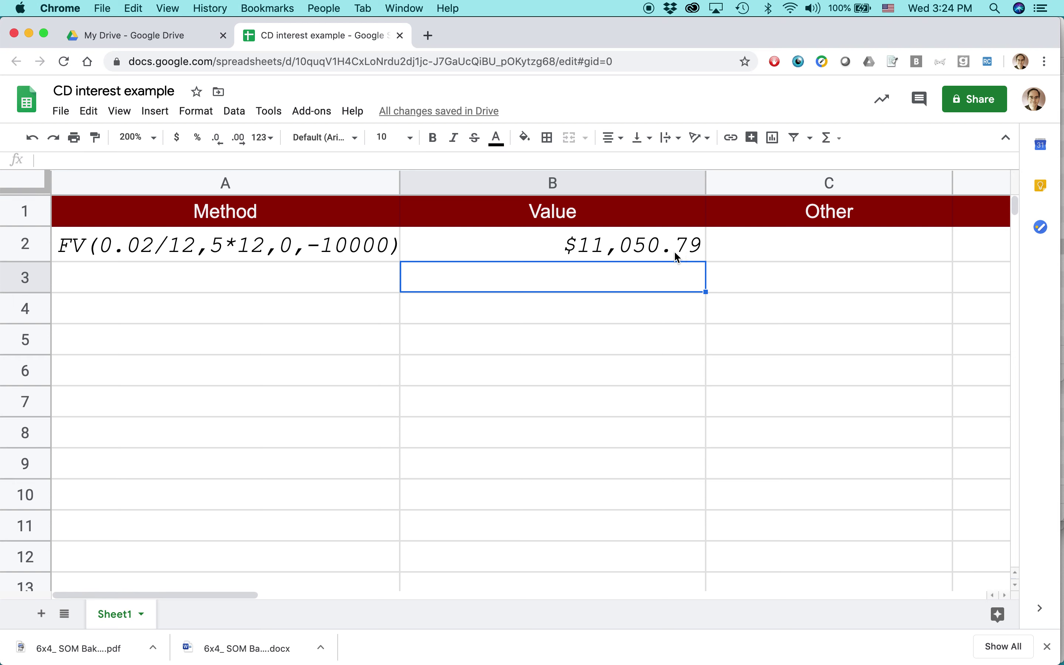
left_click(743, 279)
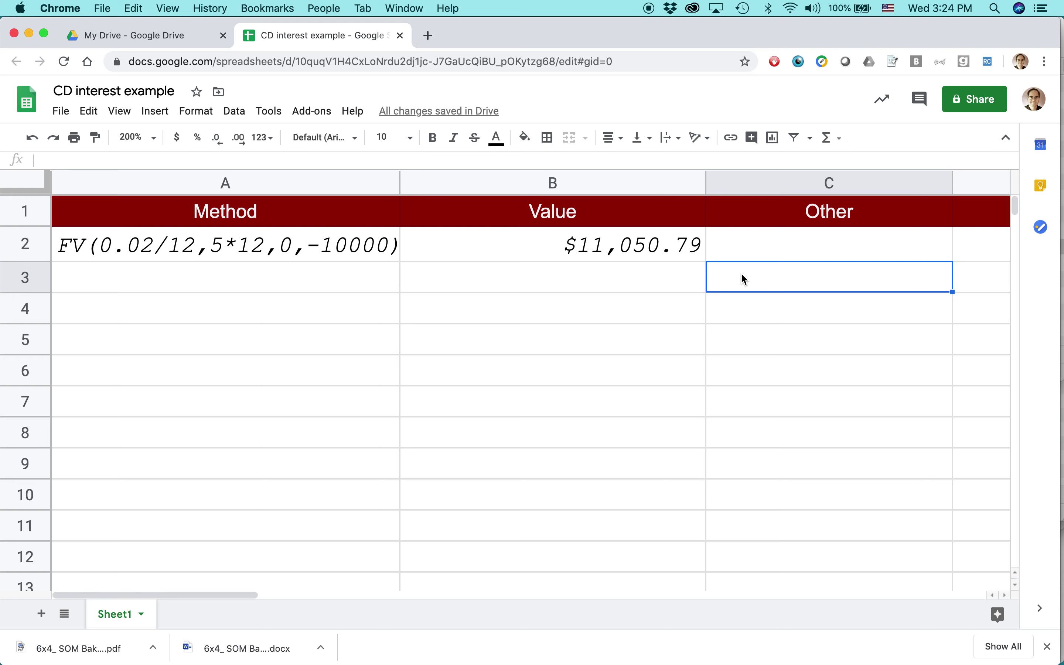
Enter -$20,000, -30000 and -100000 in C3:C5 and format C5 as currency
type("-$20,00")
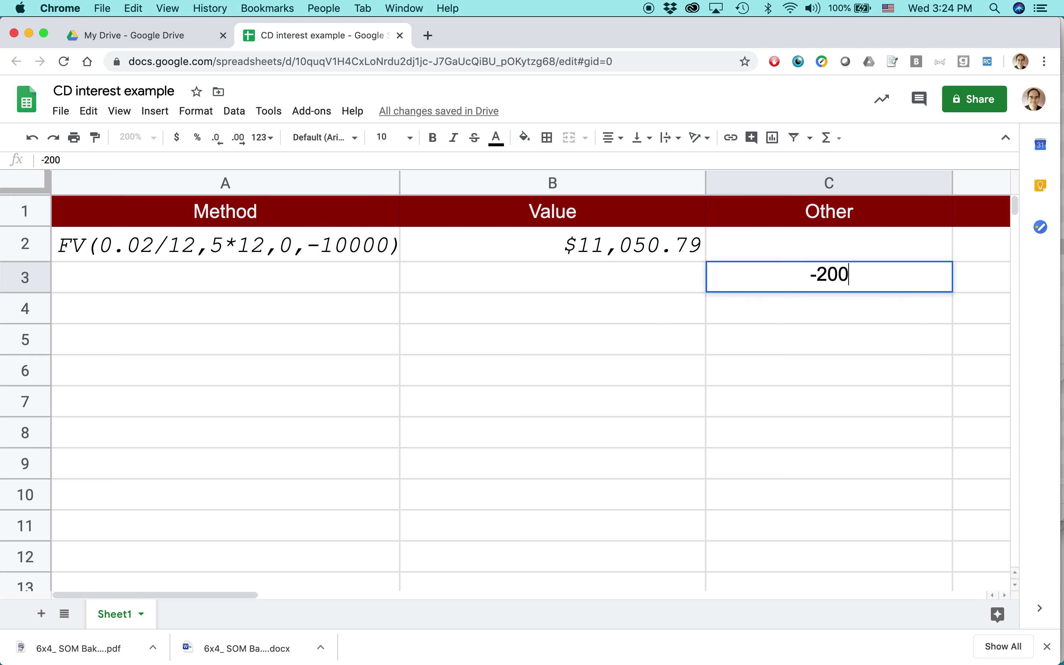
type("00")
key("Return")
type("-30000")
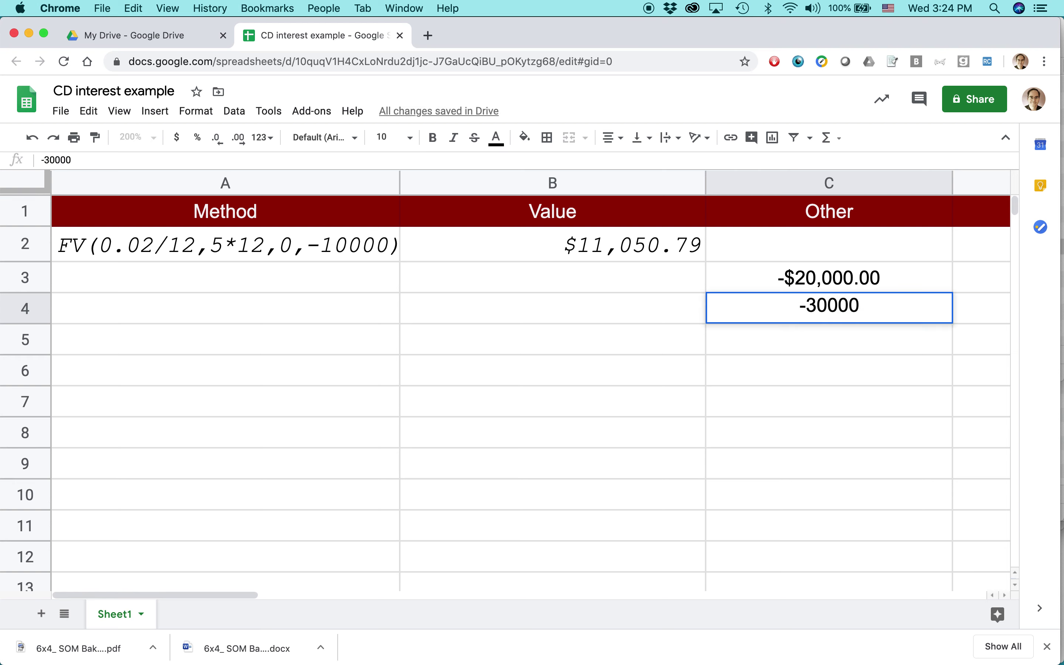
key("Return")
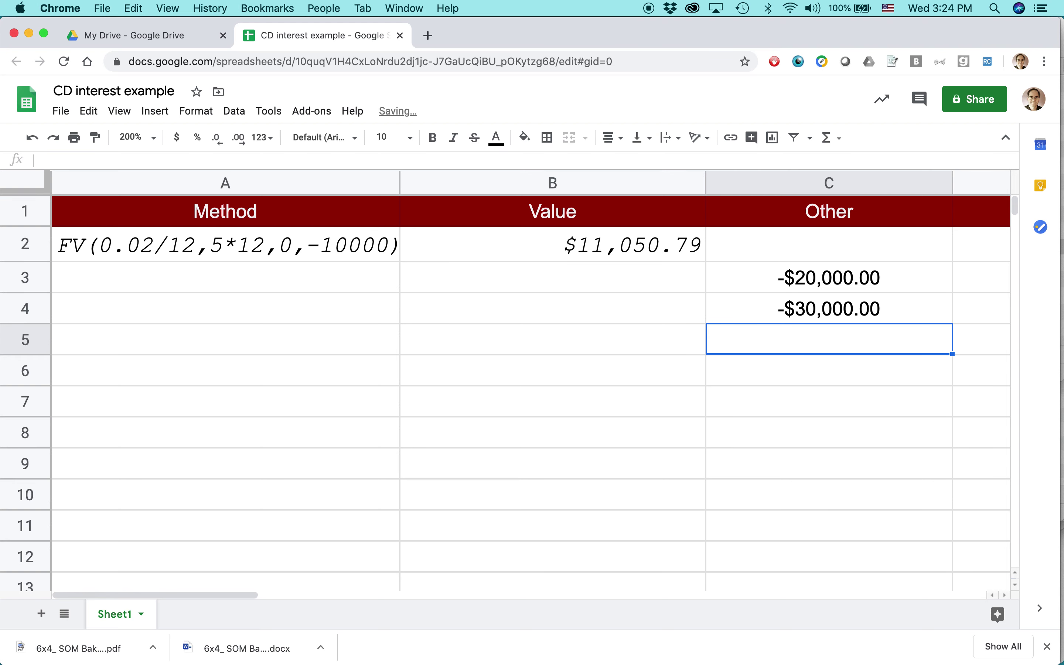
type("-10")
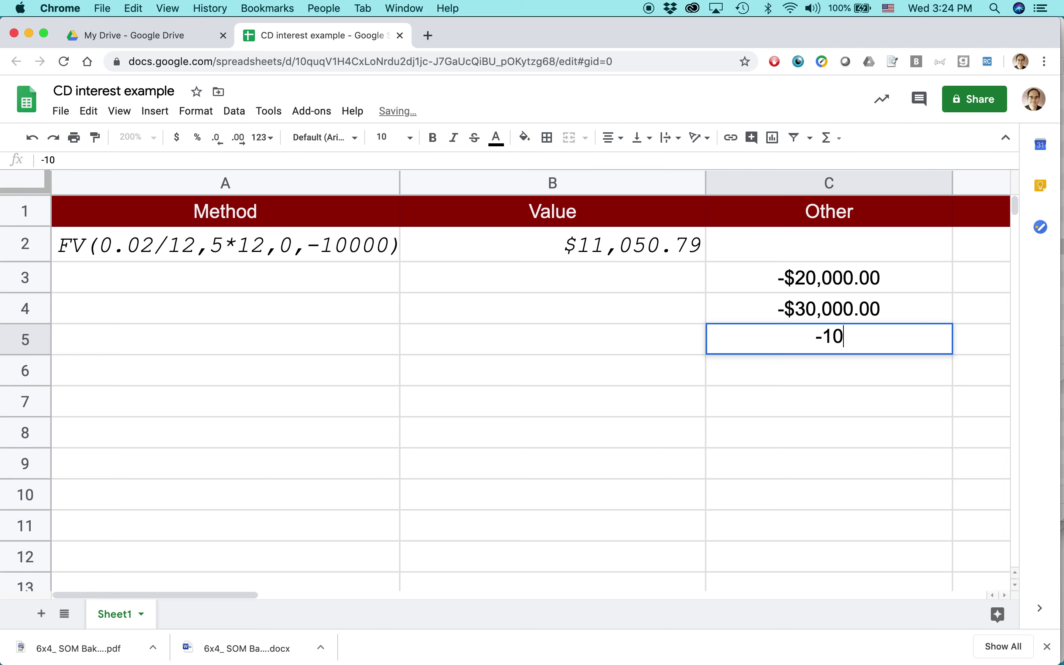
type("0000")
key("Return")
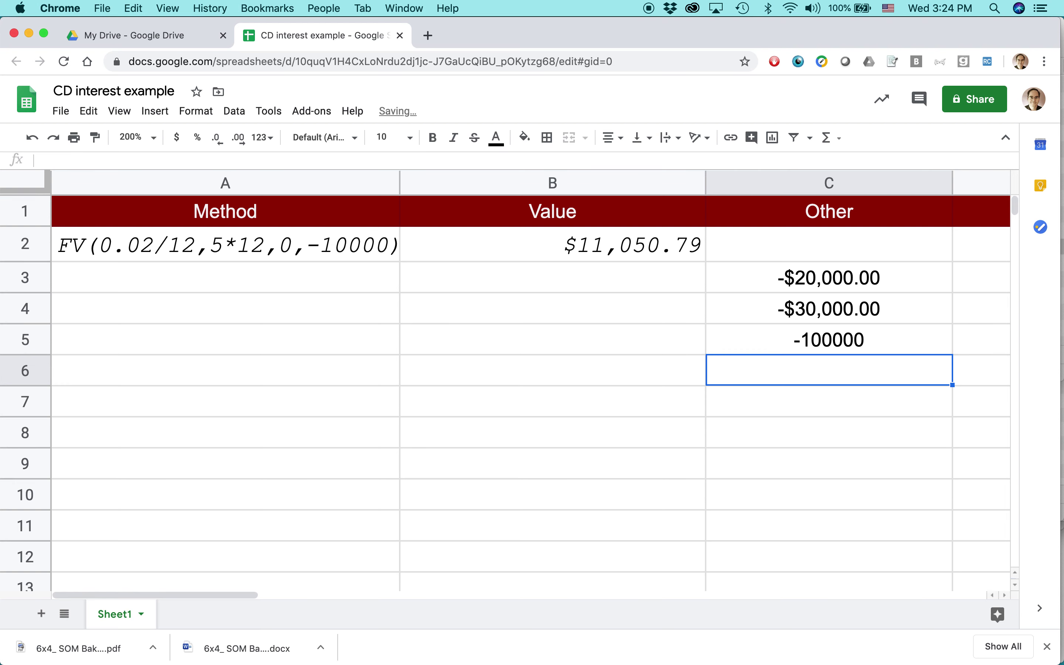
left_click(828, 339)
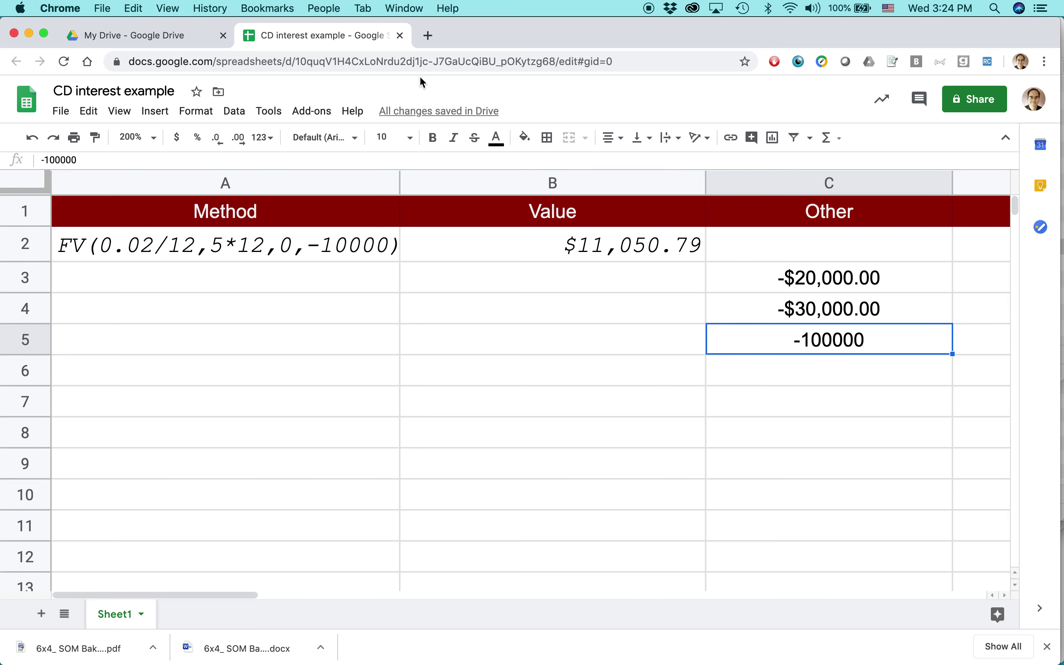
left_click(176, 137)
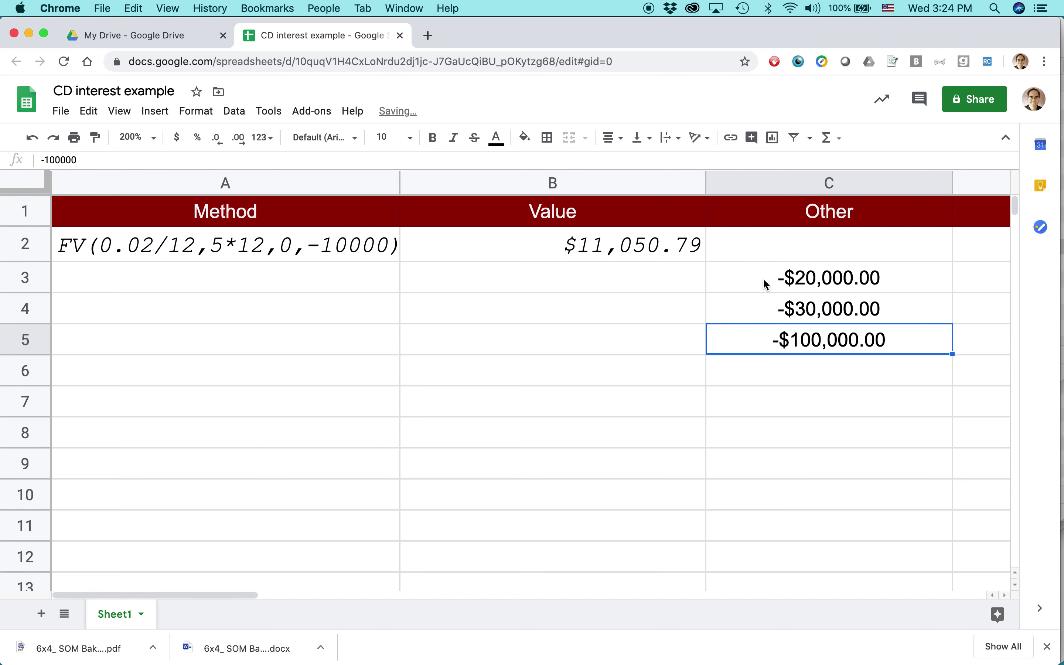
Write the plain-text note FV(0.02/12,5*12,0,c3) in A3, with no bullet or equals sign
left_click(345, 247)
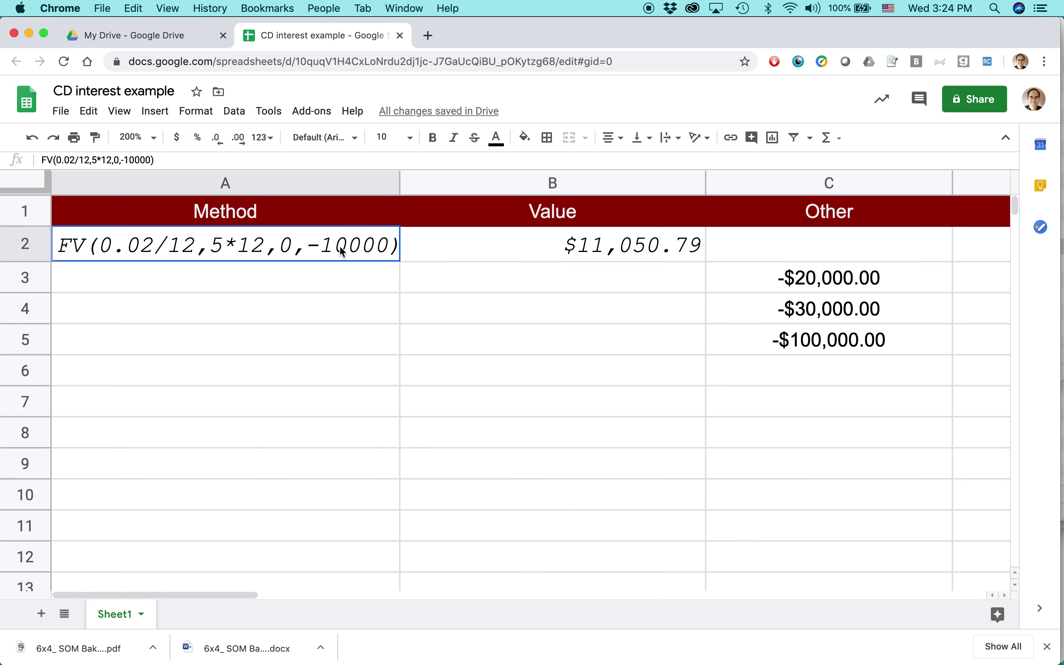
left_click(326, 282)
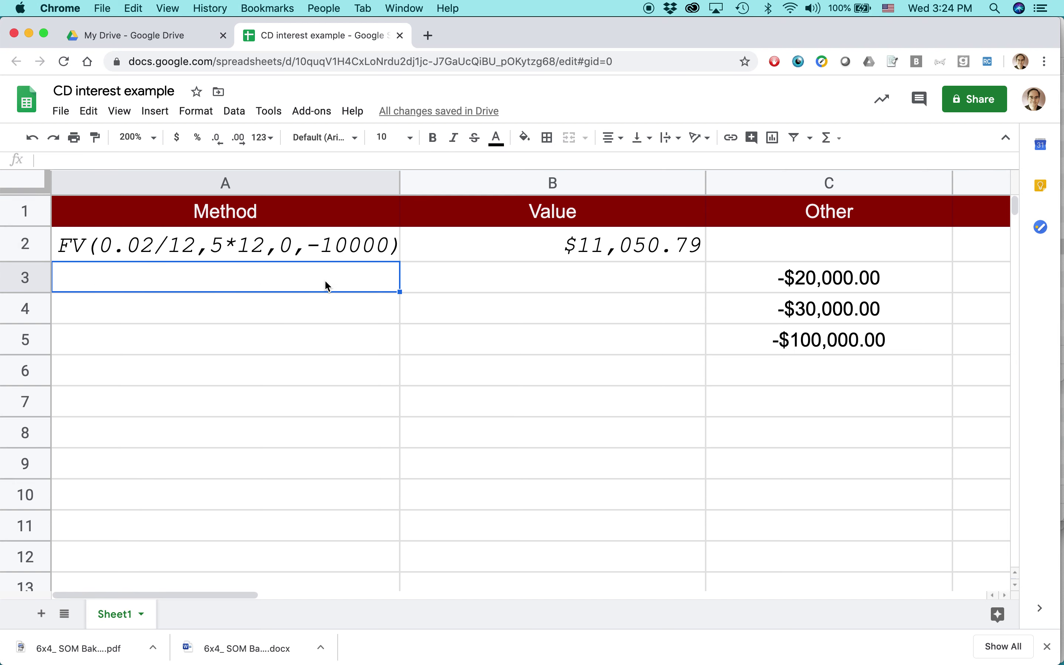
double_click(325, 282)
type("o\t=FV(0.02/12,5*12,0,-10000)")
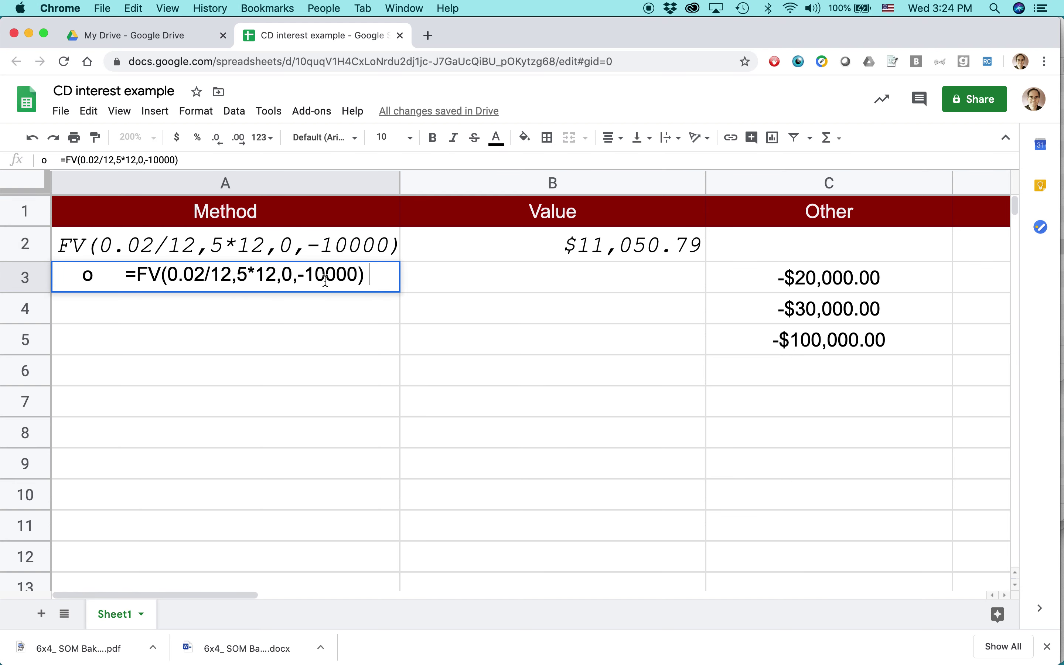
left_click_drag(304, 275, 357, 276)
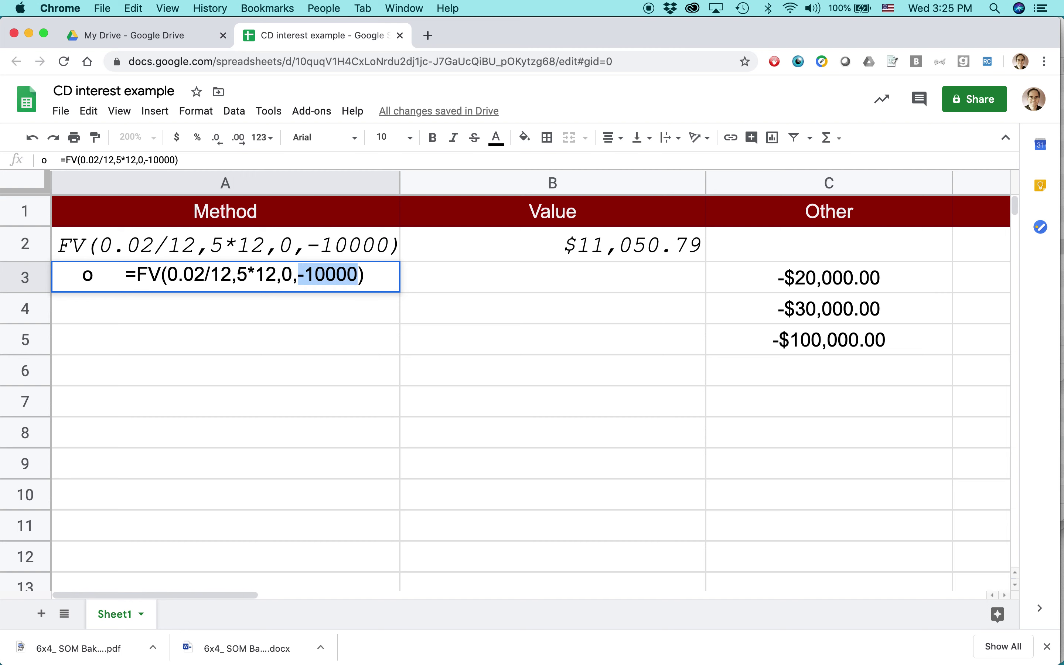
type("c3")
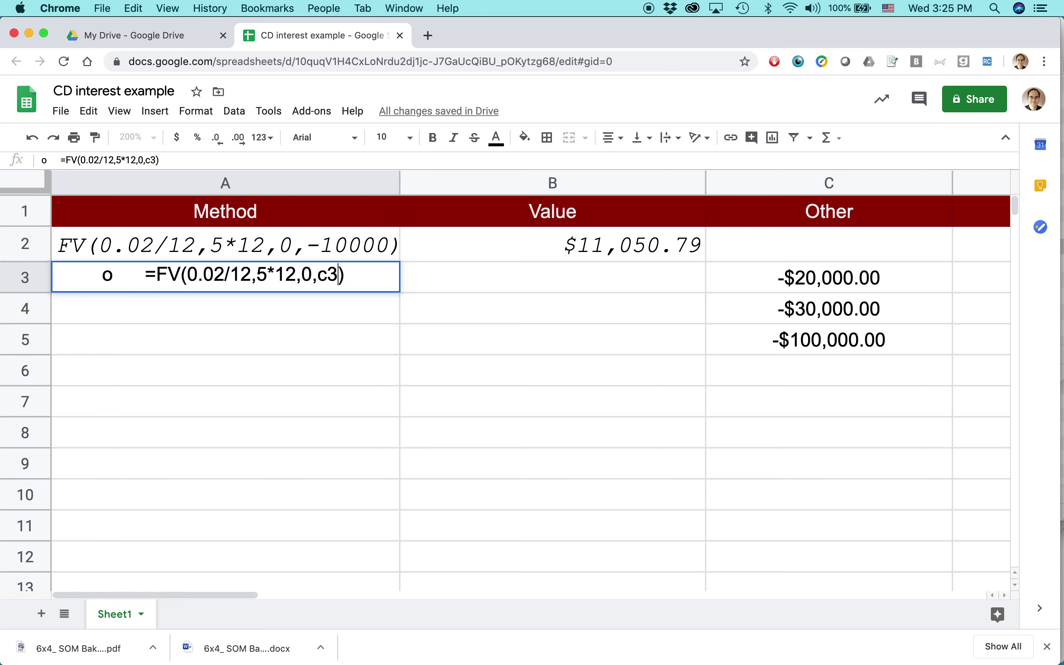
left_click_drag(345, 276, 101, 276)
left_click(145, 276)
key("BackSpace")
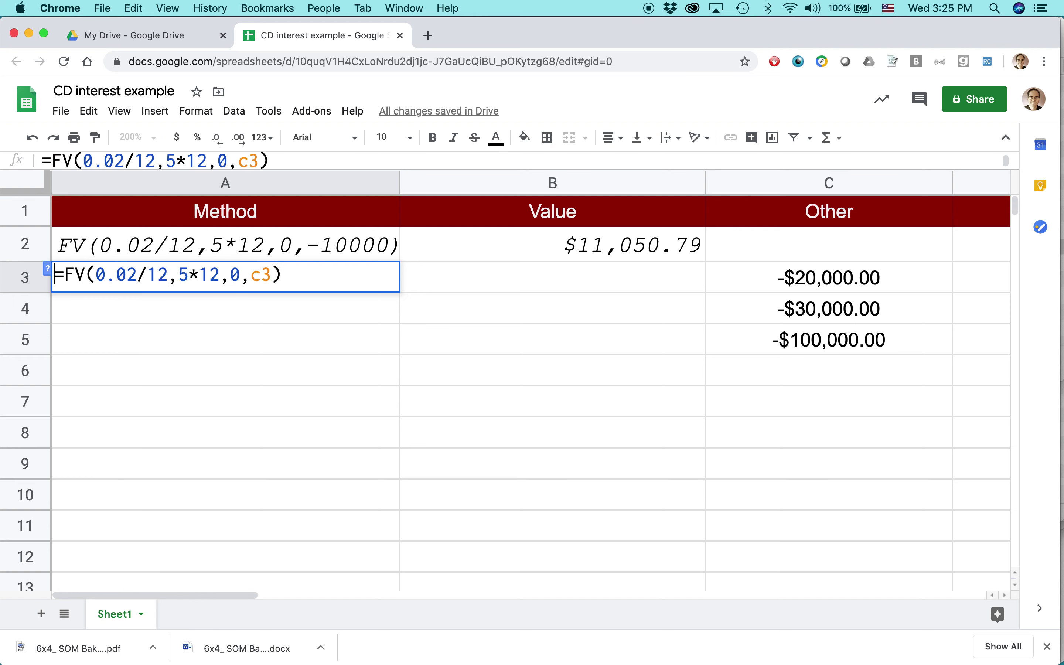
key("BackSpace")
key("Return")
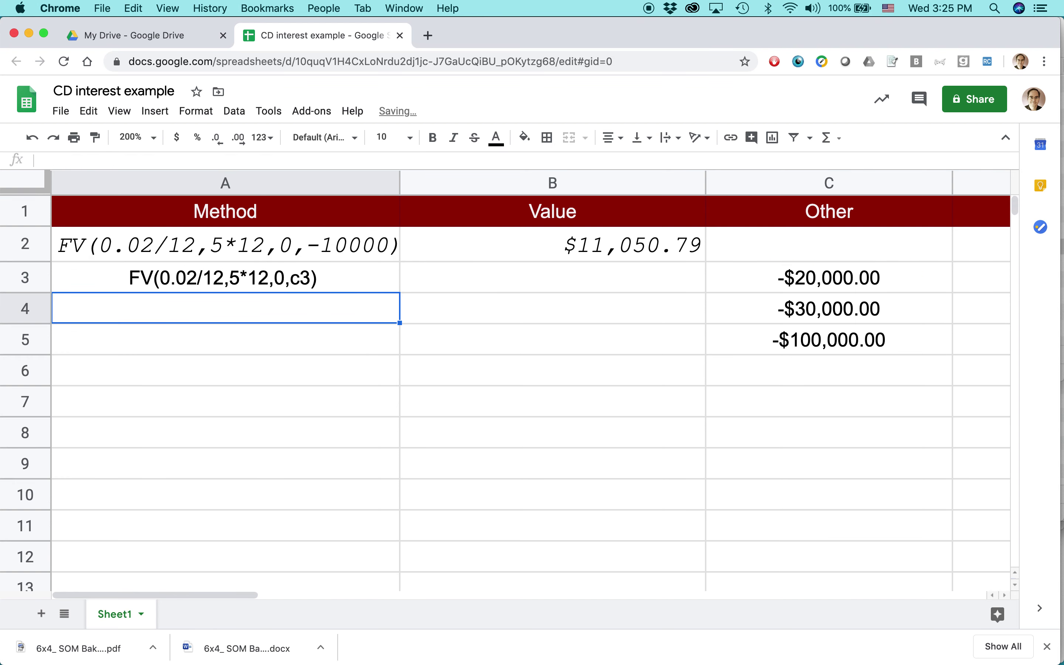
Put the FV formula referencing C3 in B3 and fill it down to B5
left_click(552, 277)
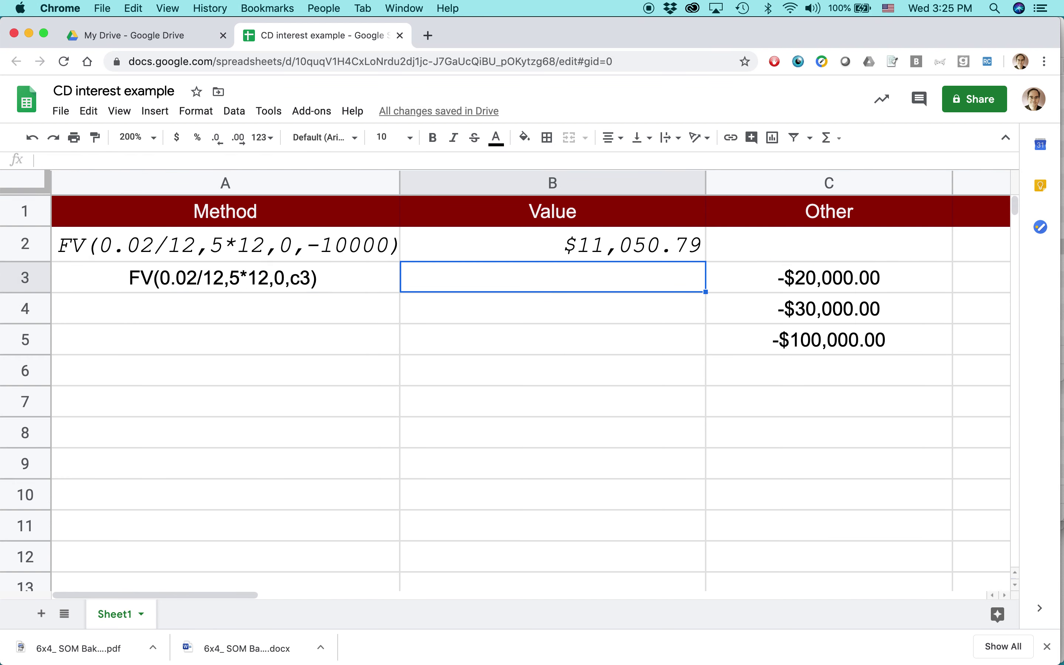
type("=FV(0.02/12,5*12,0,C3)")
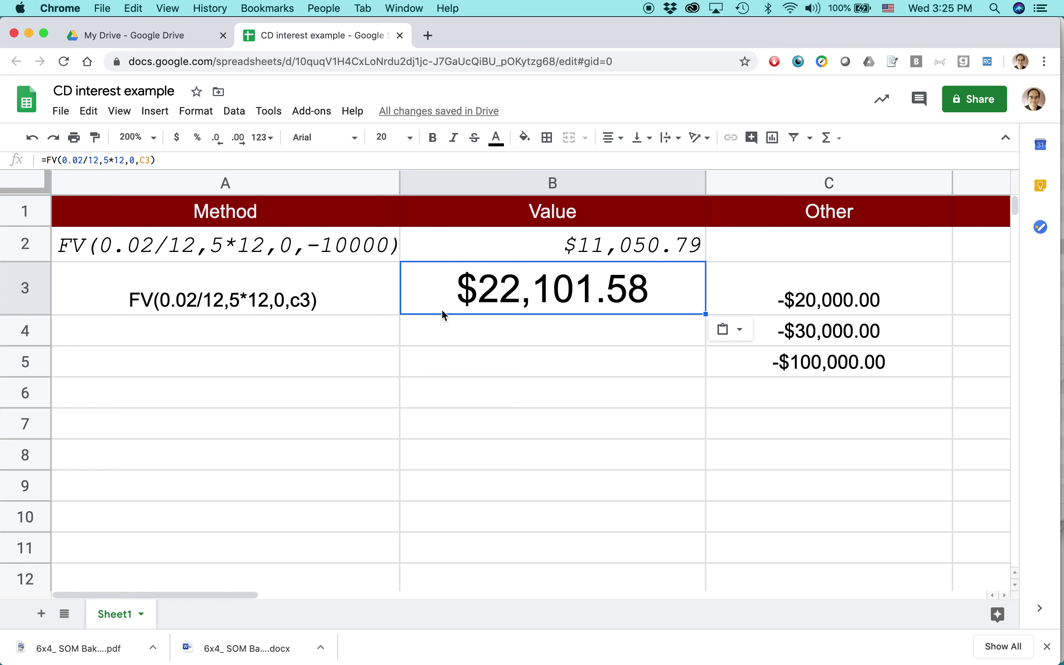
left_click(508, 290)
left_click_drag(704, 315, 706, 366)
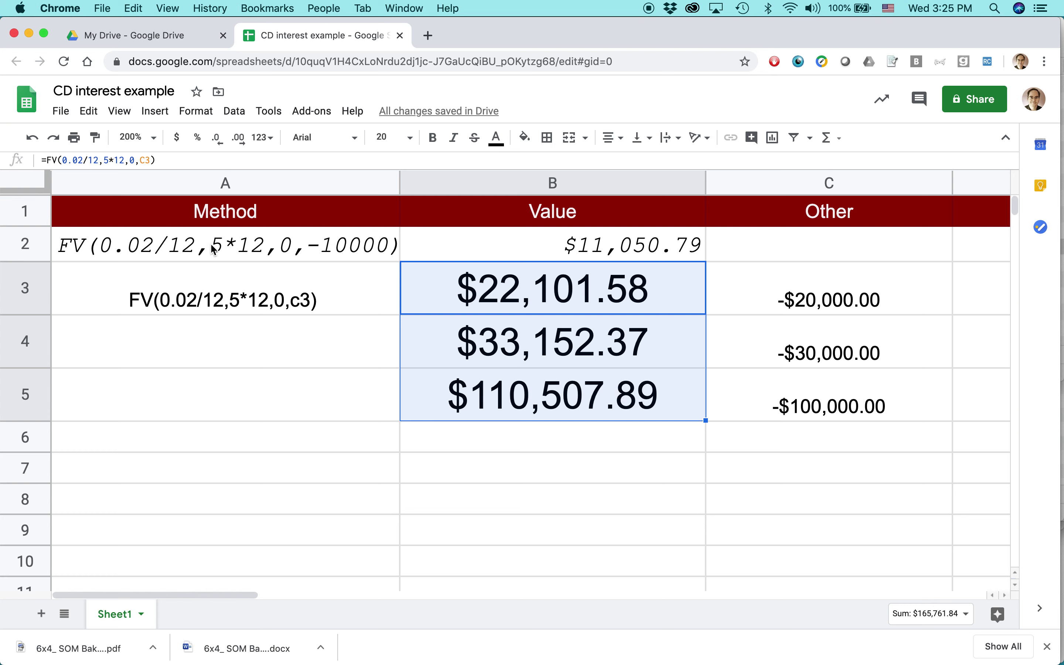
Change the rate in the A3 note from 0.02 to 0.03
left_click(180, 253)
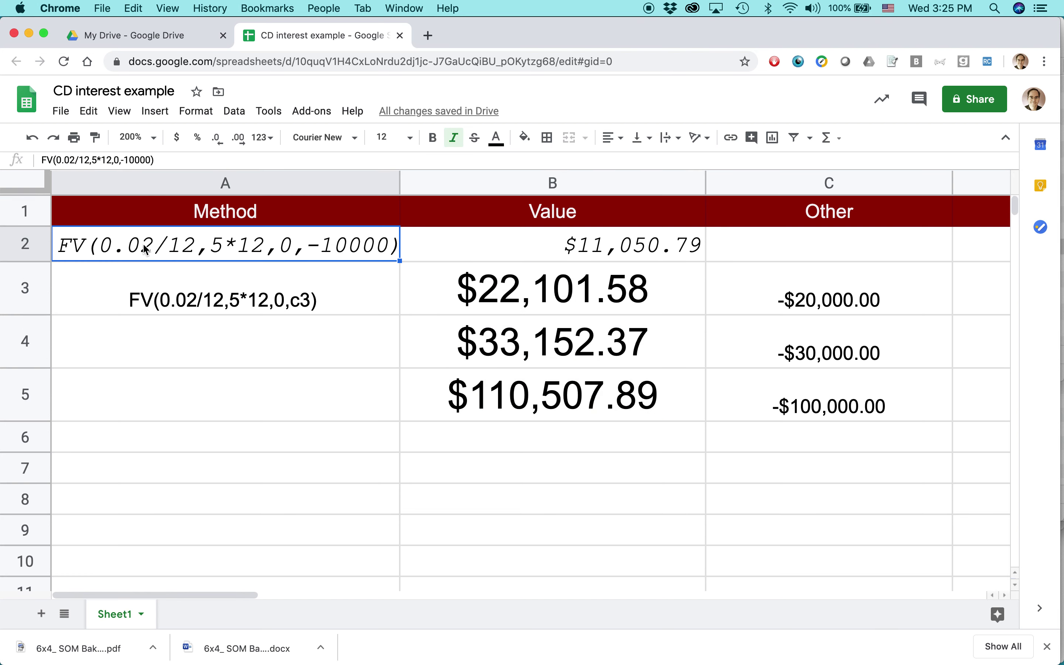
left_click(187, 304)
key("Return")
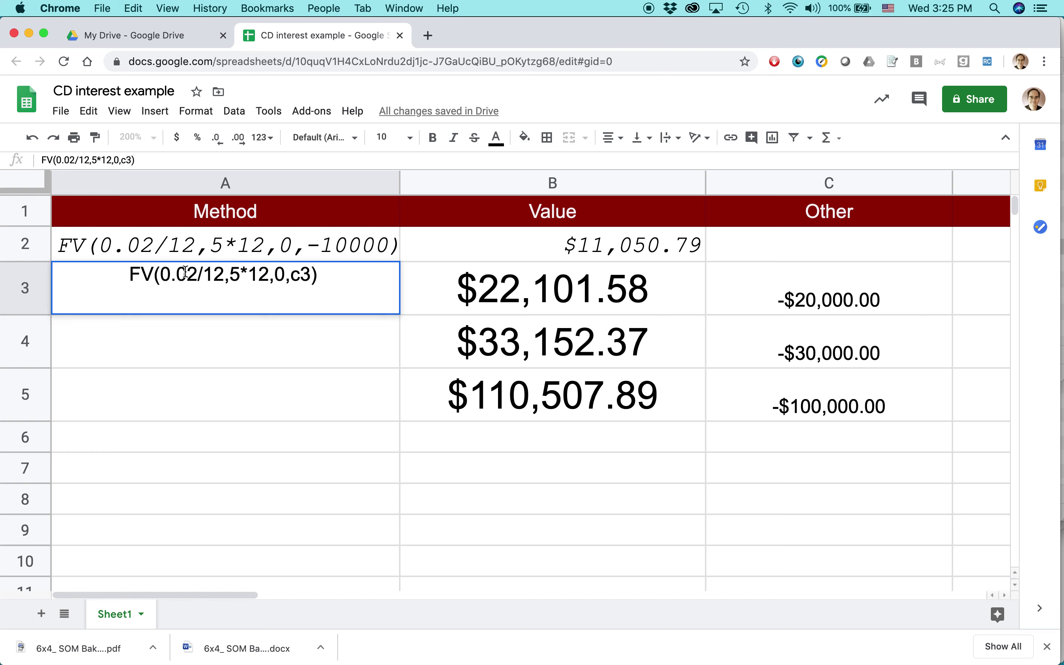
left_click_drag(185, 272, 197, 272)
type("3")
key("Return")
key("Up")
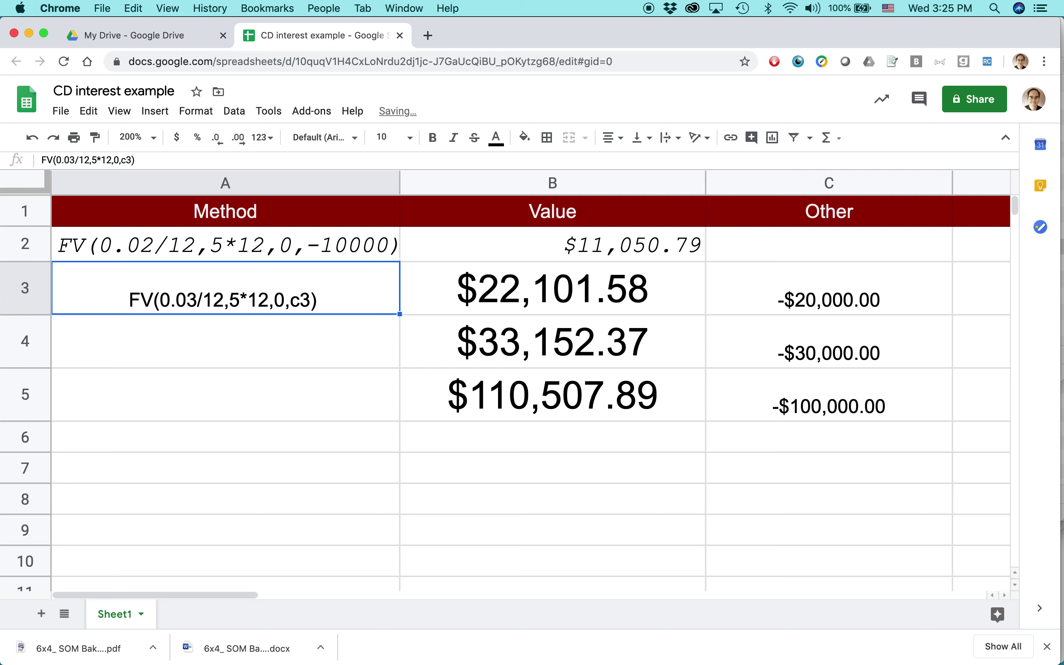
Change B3's rate to 0.03 and fill it to B5, giving $23,232.34, $34,848.50 and $116,161.68
left_click(487, 246)
left_click(437, 275)
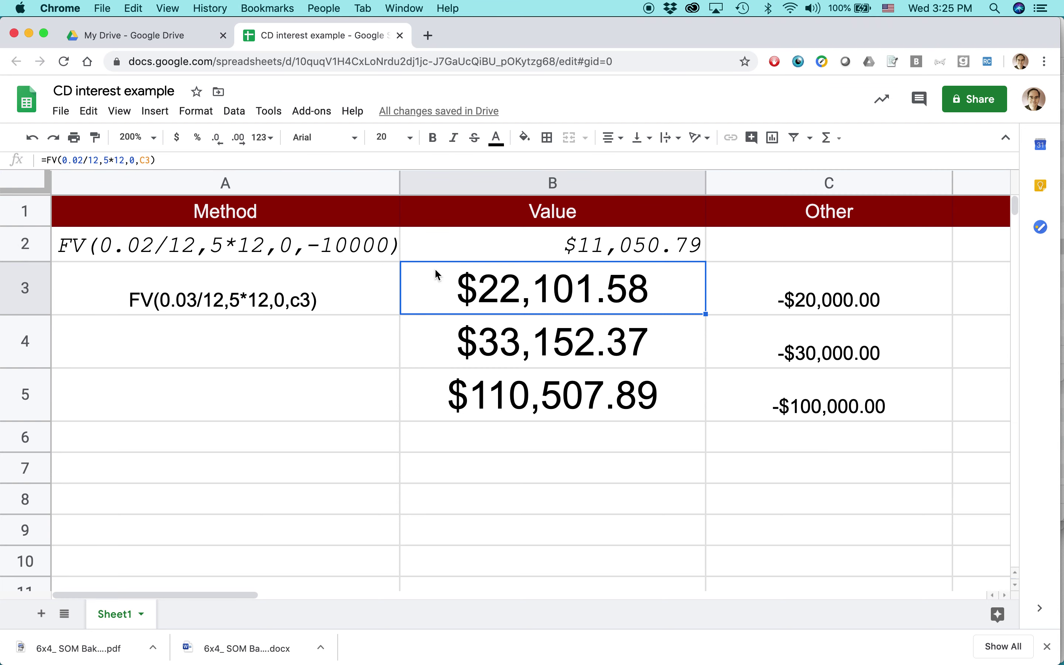
left_click(84, 161)
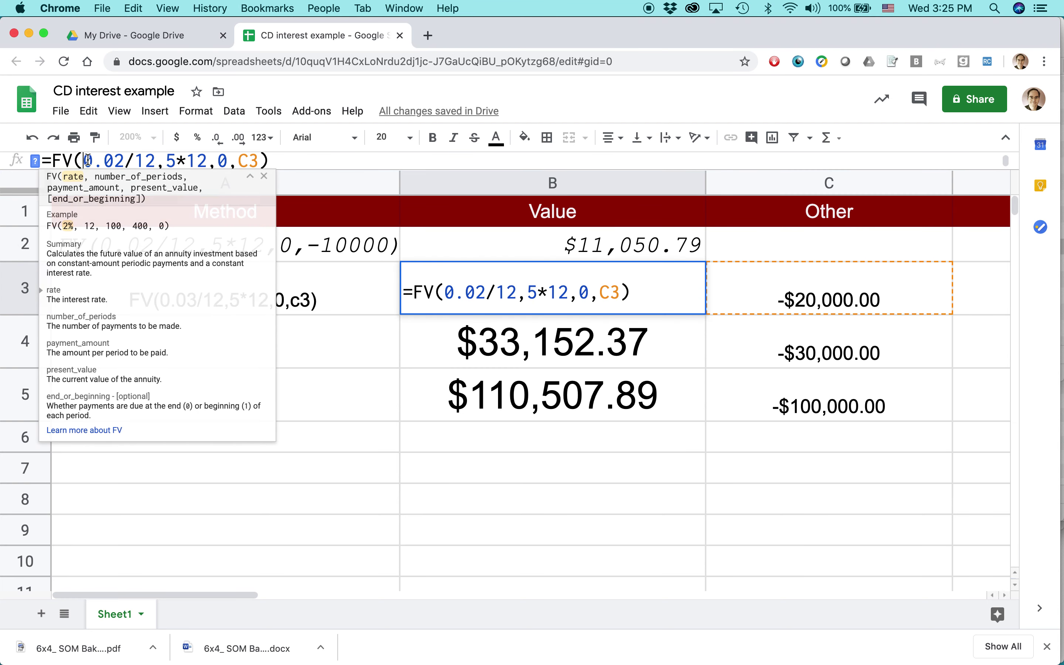
left_click_drag(115, 160, 127, 161)
type("3")
key("Return")
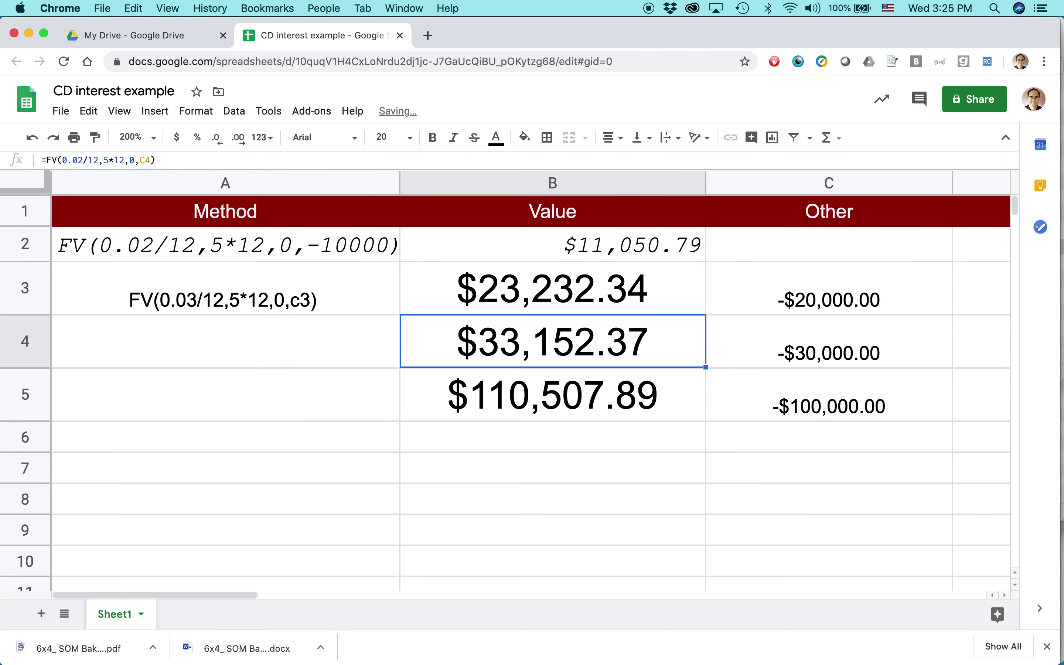
left_click(604, 302)
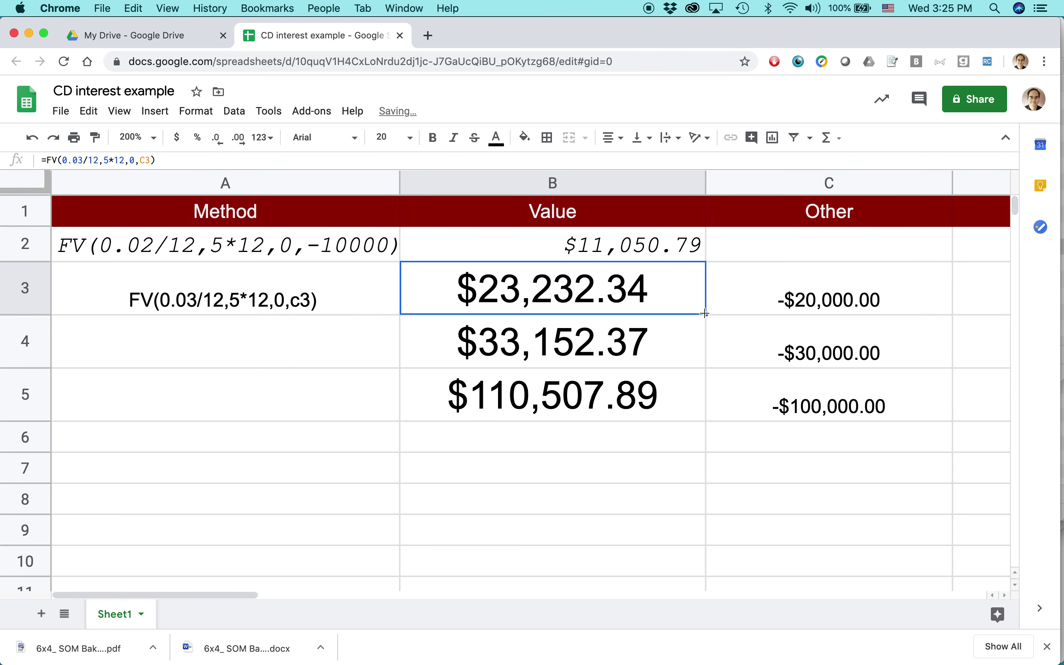
left_click_drag(705, 314, 705, 409)
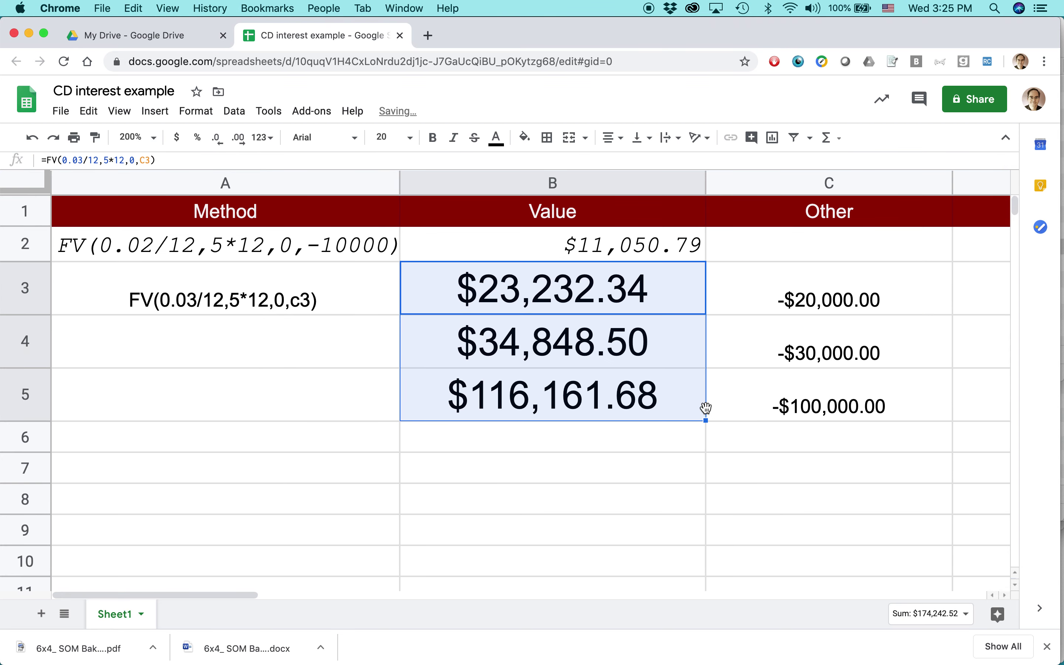
left_click(694, 480)
key("super+Tab")
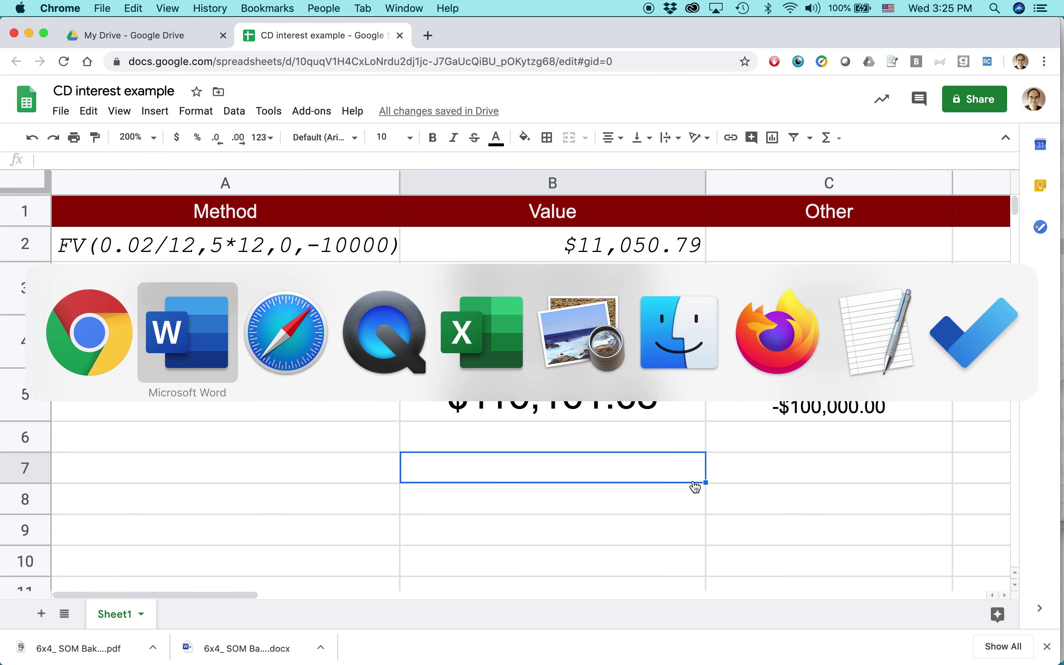
Switch to Safari at googledrive.in30minutes.com
key("super+Tab")
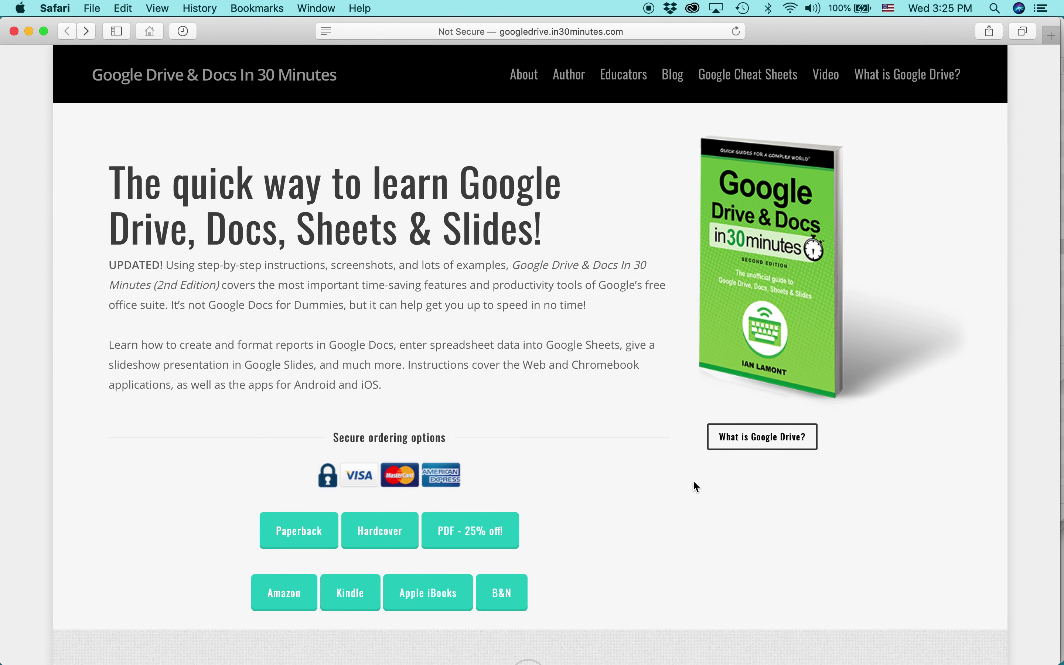